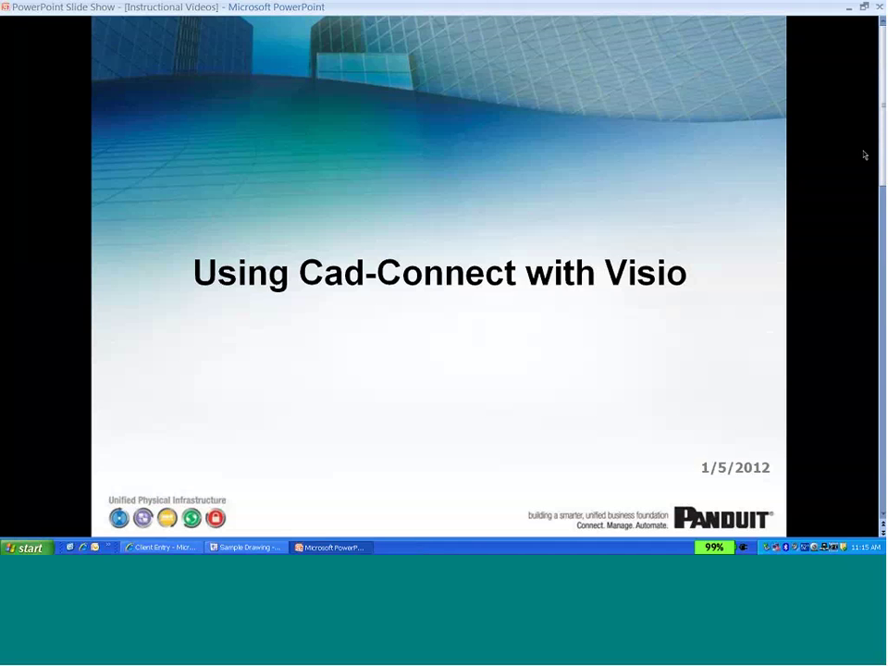
# Switch to the Sample Drawing in Visio and launch the Panduit CAD-Connect add-on.
pyautogui.click(250, 548)
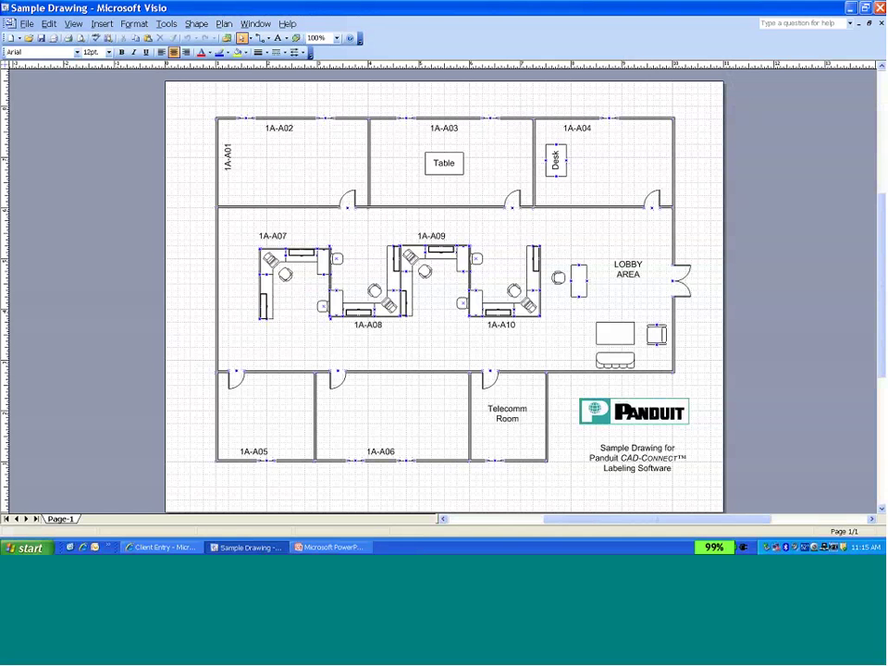
pyautogui.click(168, 24)
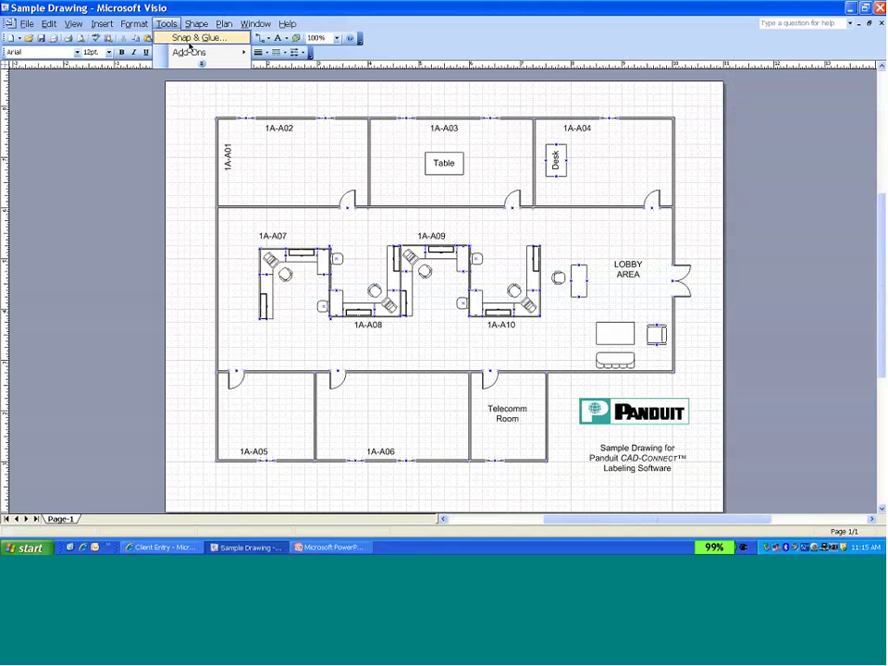
pyautogui.moveTo(192, 55)
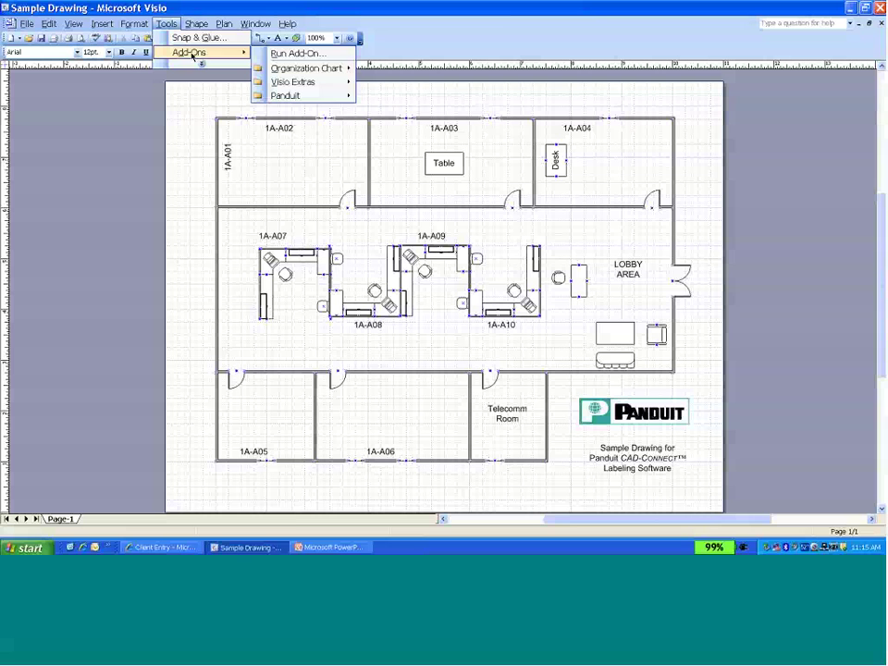
pyautogui.moveTo(286, 100)
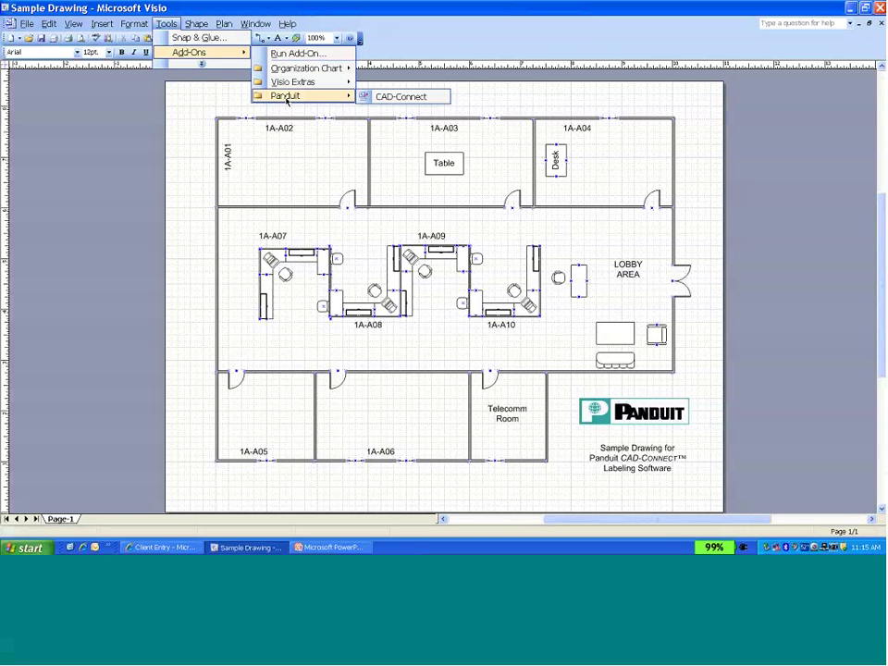
pyautogui.click(400, 97)
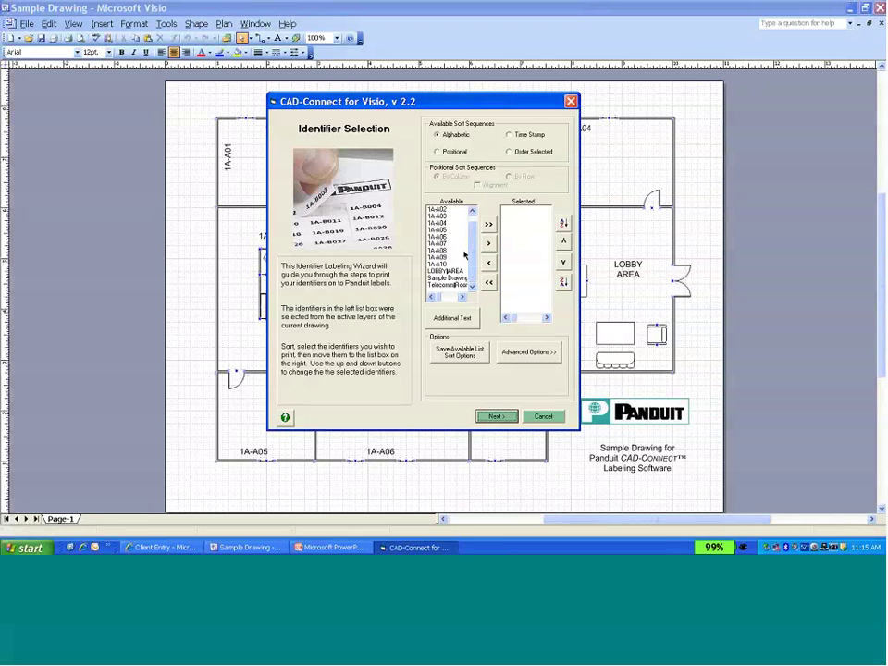
# Add all available identifiers to the selected list and clear that list again.
pyautogui.scroll(-1, 453, 256)
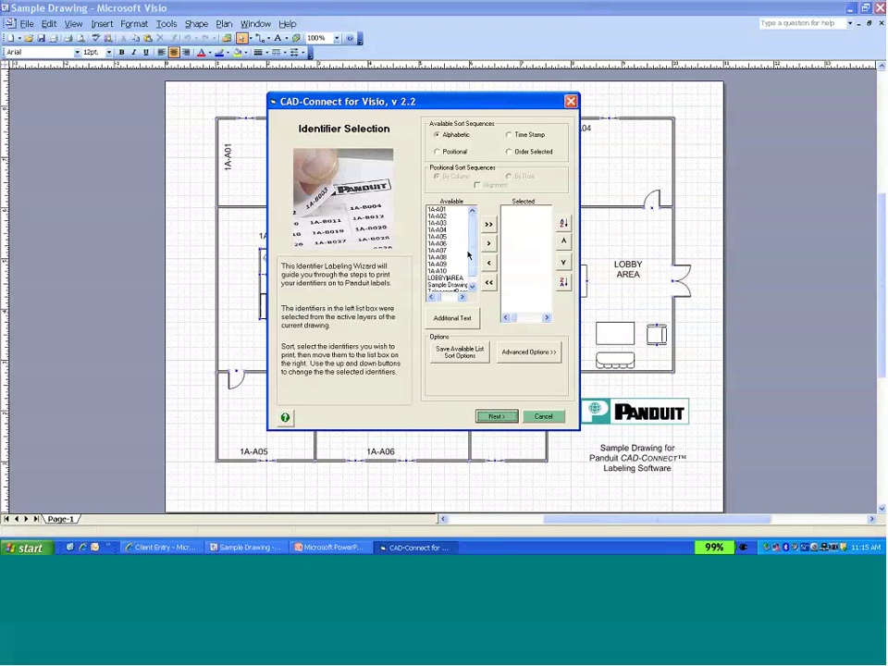
pyautogui.scroll(1, 438, 213)
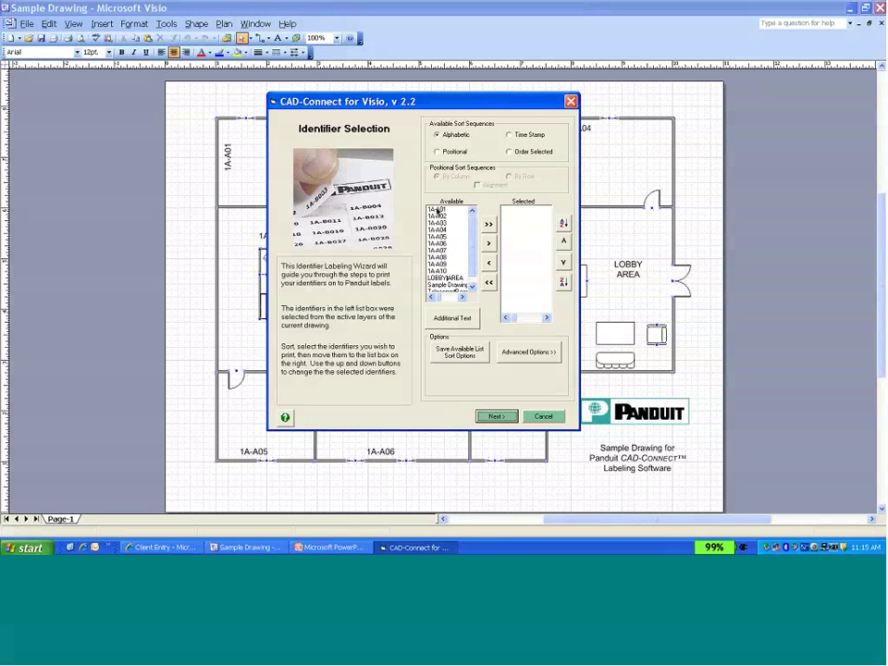
pyautogui.click(489, 225)
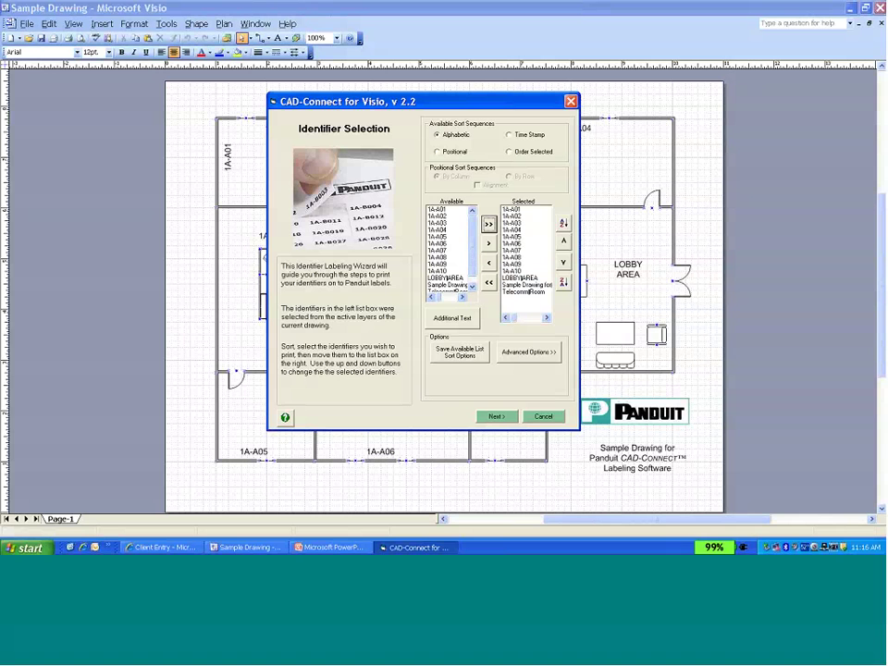
pyautogui.click(488, 285)
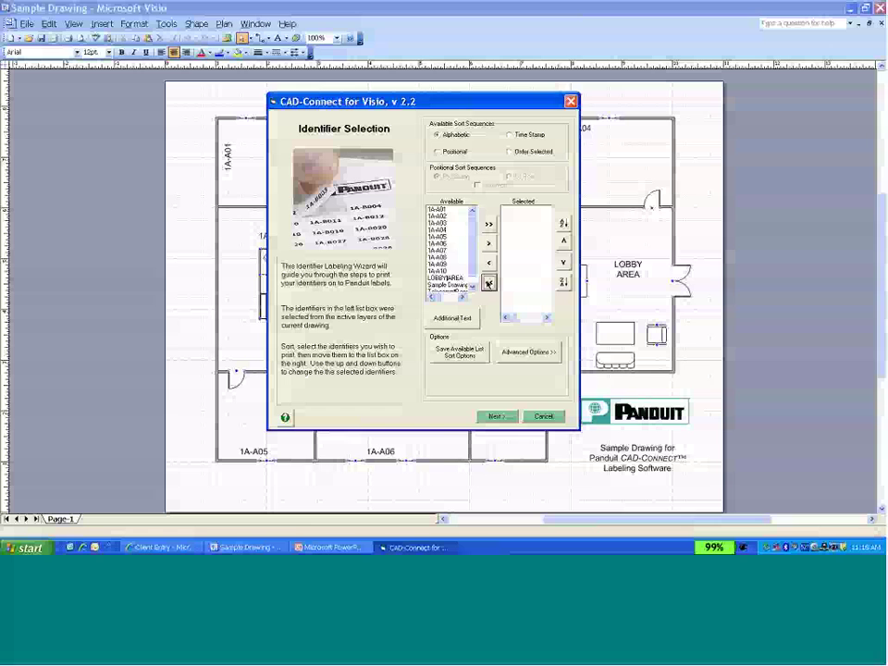
# Add only identifier 1A-A01 to the selected list and remove it again.
pyautogui.click(439, 209)
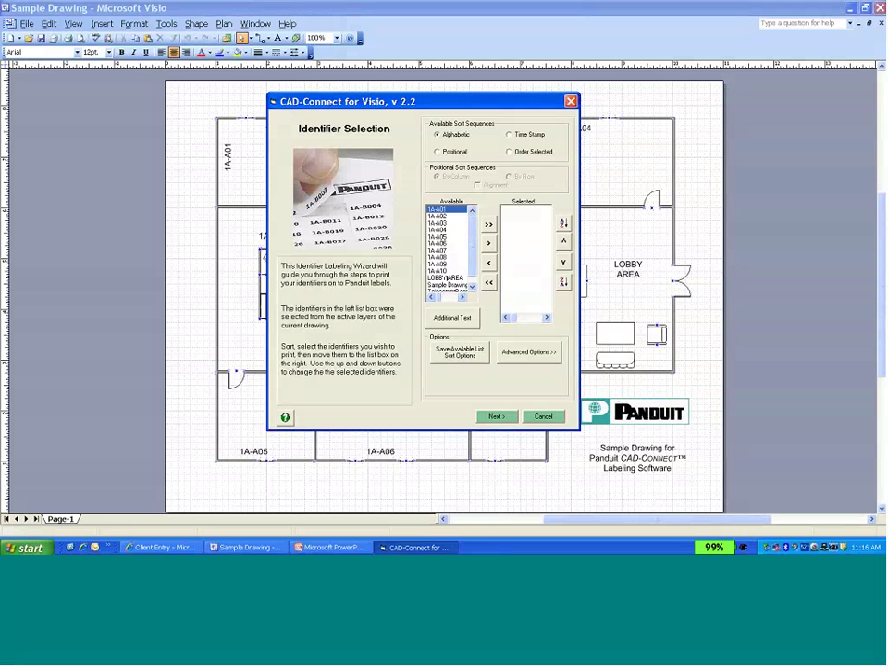
pyautogui.click(488, 243)
pyautogui.click(488, 264)
# Add the identifiers 1A-A01 through 1A-A10 to the selected list.
pyautogui.click(432, 212)
pyautogui.keyDown('shift'); pyautogui.click(438, 271); pyautogui.keyUp('shift')
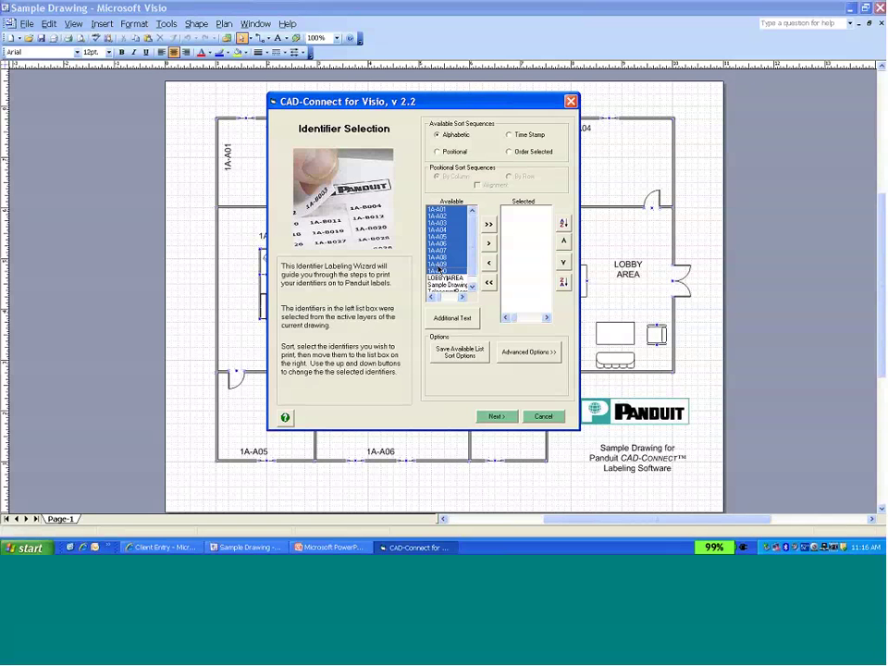
pyautogui.click(489, 245)
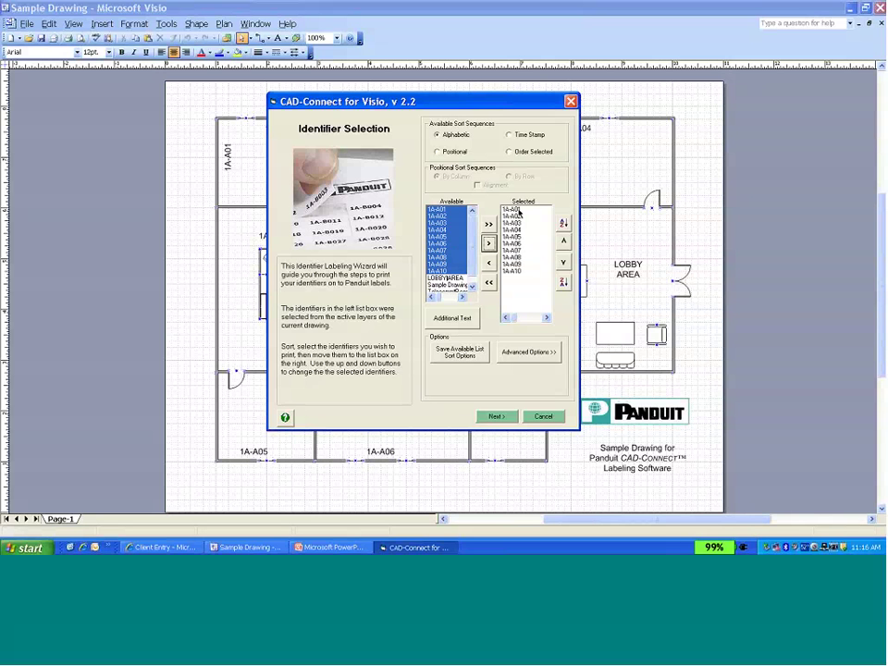
# Try descending order on the selected identifiers and restore ascending order.
pyautogui.click(565, 225)
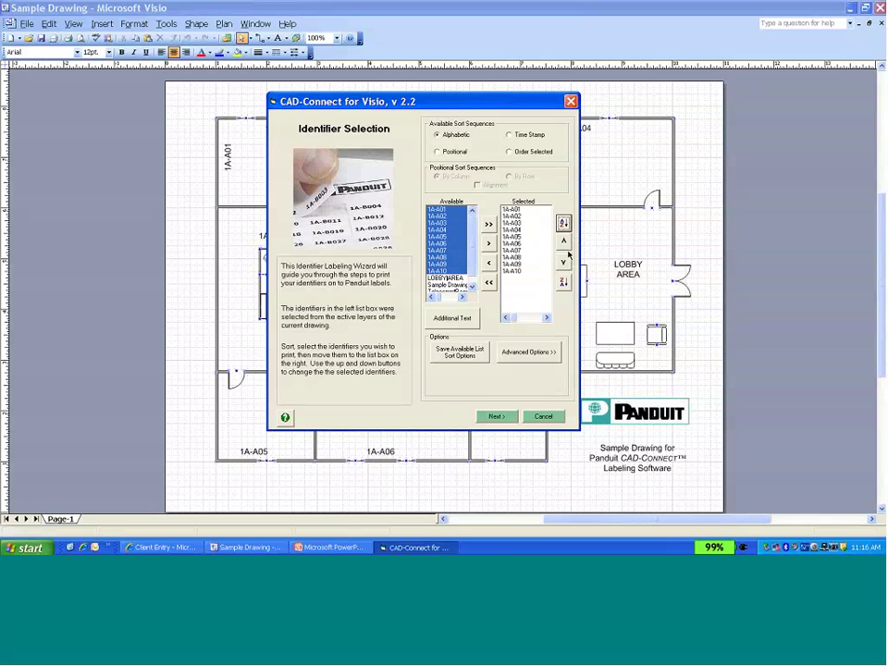
pyautogui.click(563, 281)
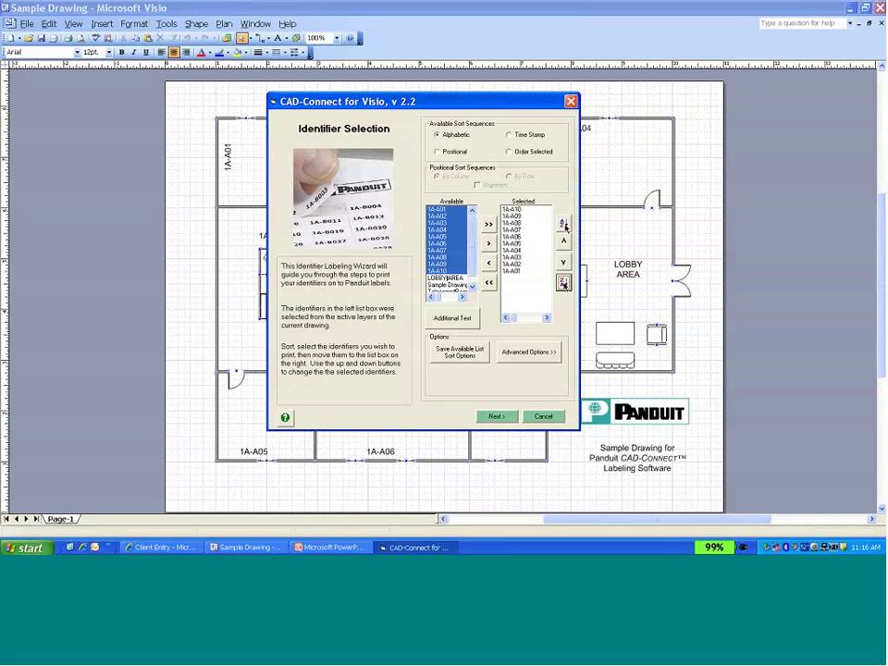
pyautogui.click(563, 223)
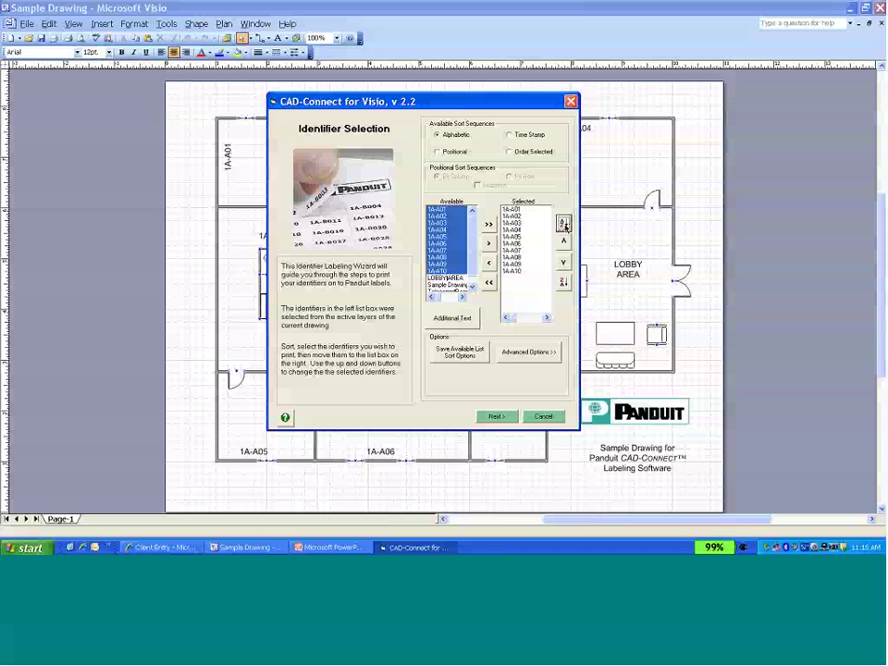
# Add the lobby area identifier to the selected list twice.
pyautogui.click(471, 290)
pyautogui.click(445, 271)
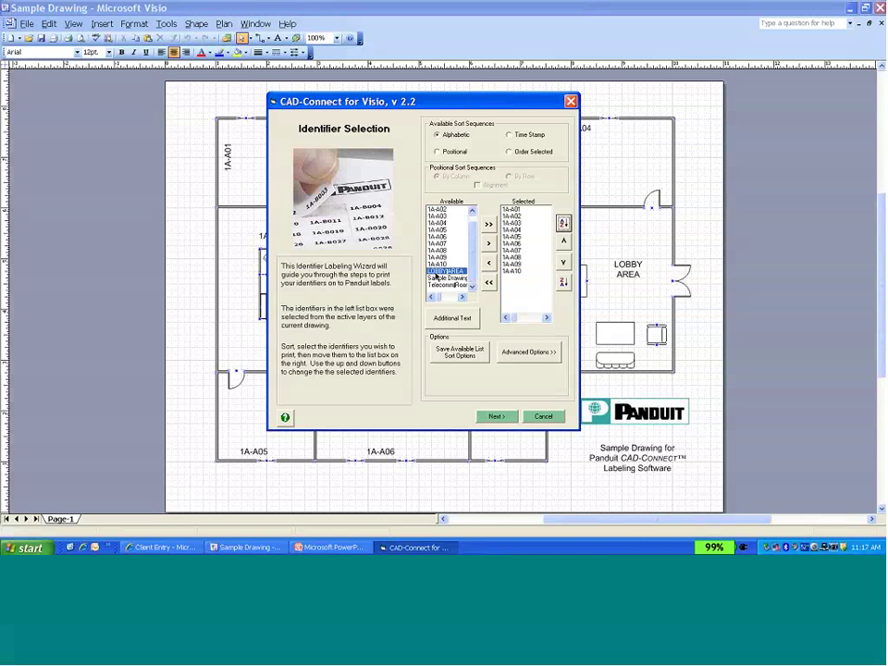
pyautogui.click(490, 244)
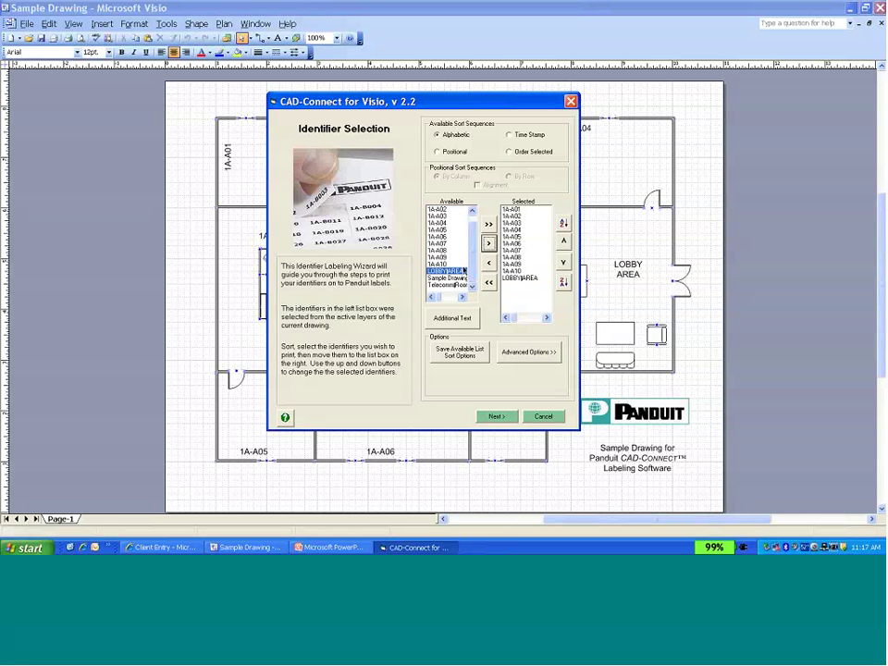
pyautogui.moveTo(463, 270); pyautogui.dragTo(504, 274)
# Correct the spelling of both lobby entries in the selected list to LOBBY AREA.
pyautogui.doubleClick(512, 278)
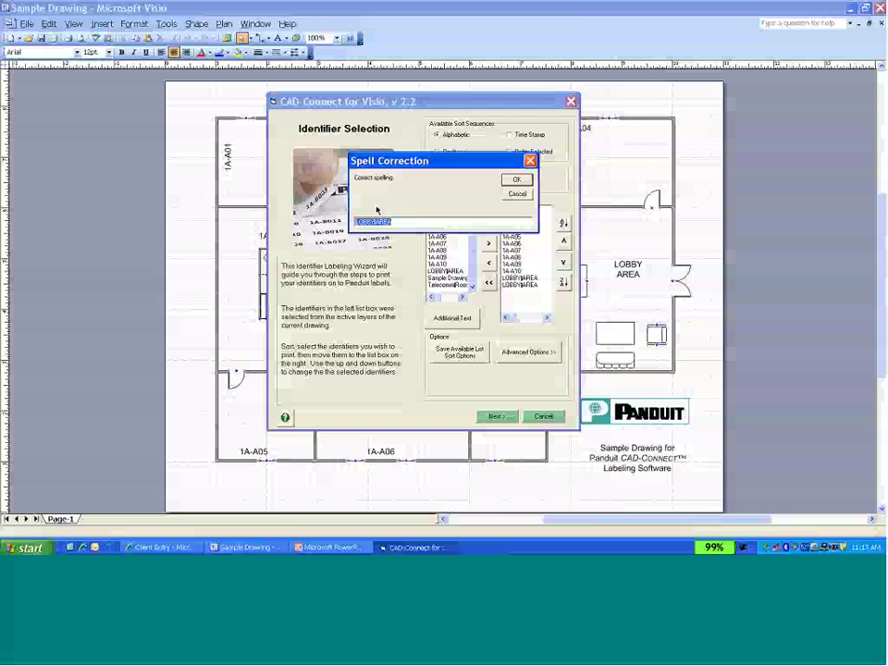
pyautogui.click(418, 220)
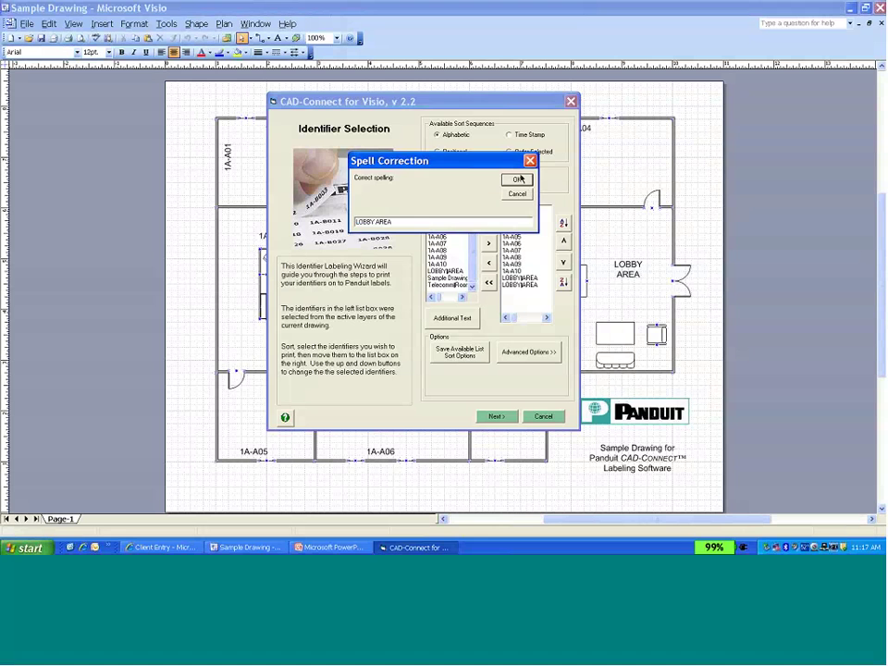
pyautogui.click(516, 179)
pyautogui.doubleClick(517, 284)
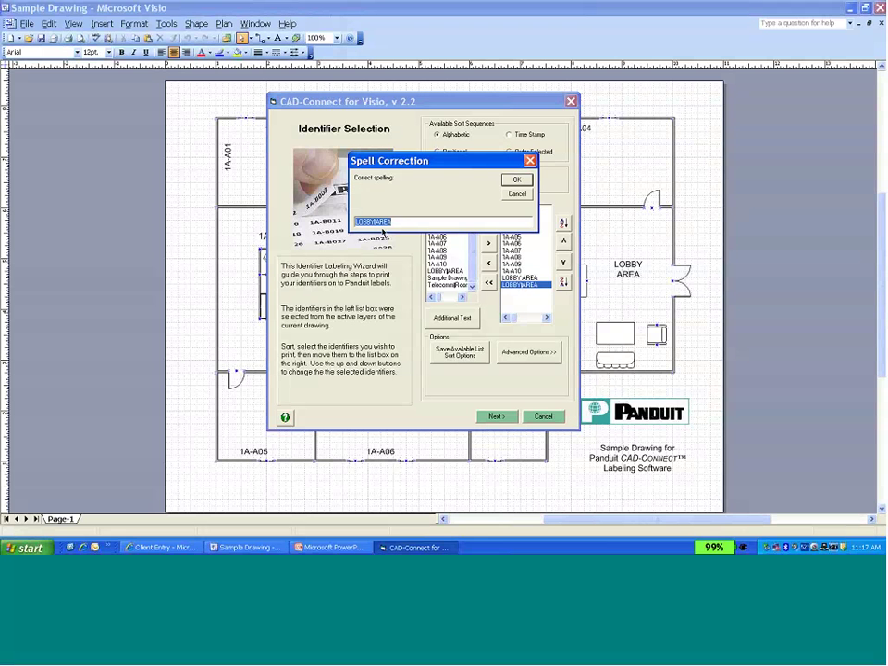
pyautogui.click(433, 222)
pyautogui.click(515, 181)
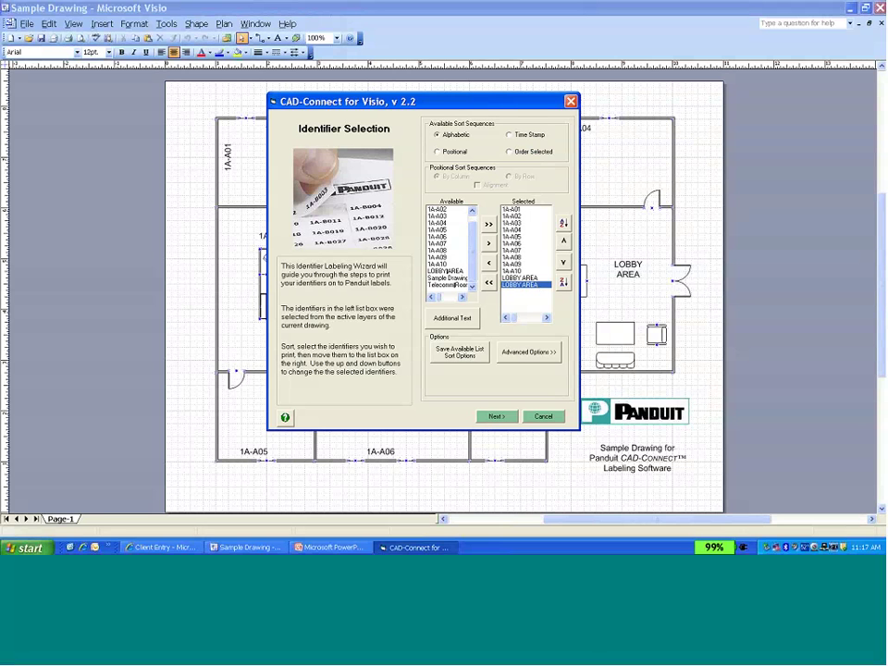
# Proceed to the output selection and limit the label formats to the Thermal printer type.
pyautogui.click(495, 417)
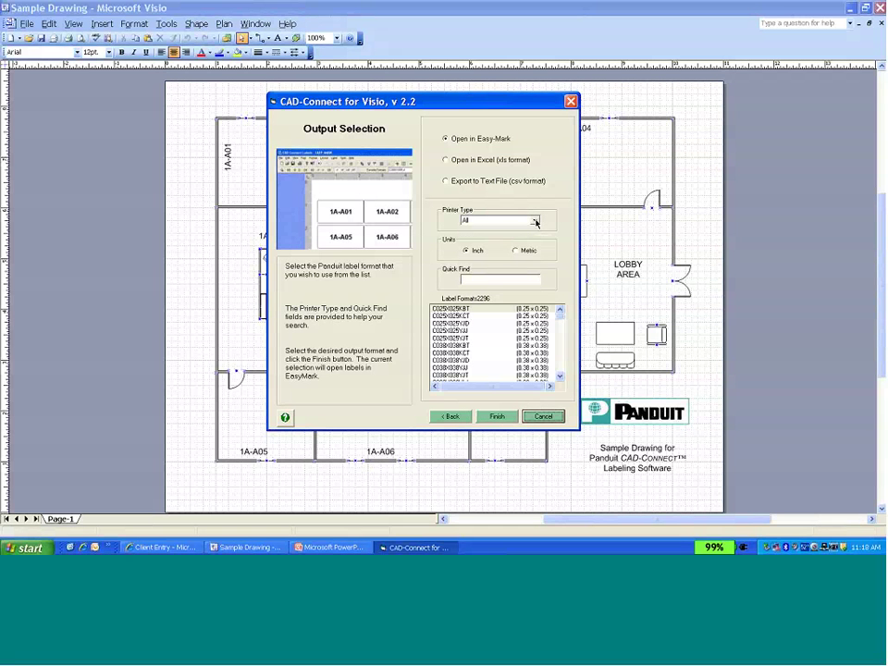
pyautogui.click(535, 223)
pyautogui.click(496, 234)
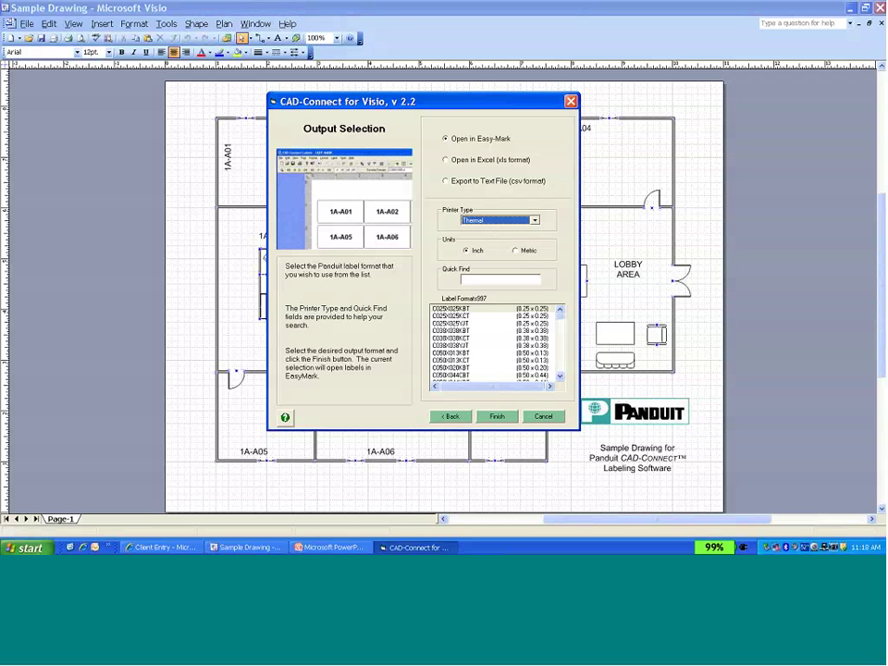
# Find label format s100x150, choose S100X150VA1, generate the labels in Easy-Mark and close Easy-Mark after viewing them.
pyautogui.click(466, 278)
pyautogui.write('s')
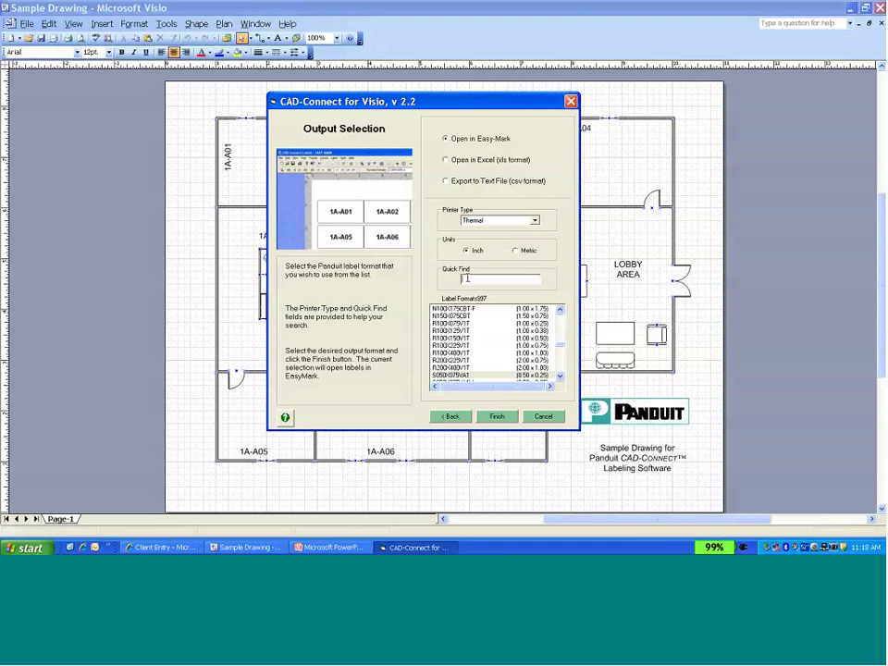
pyautogui.write('1')
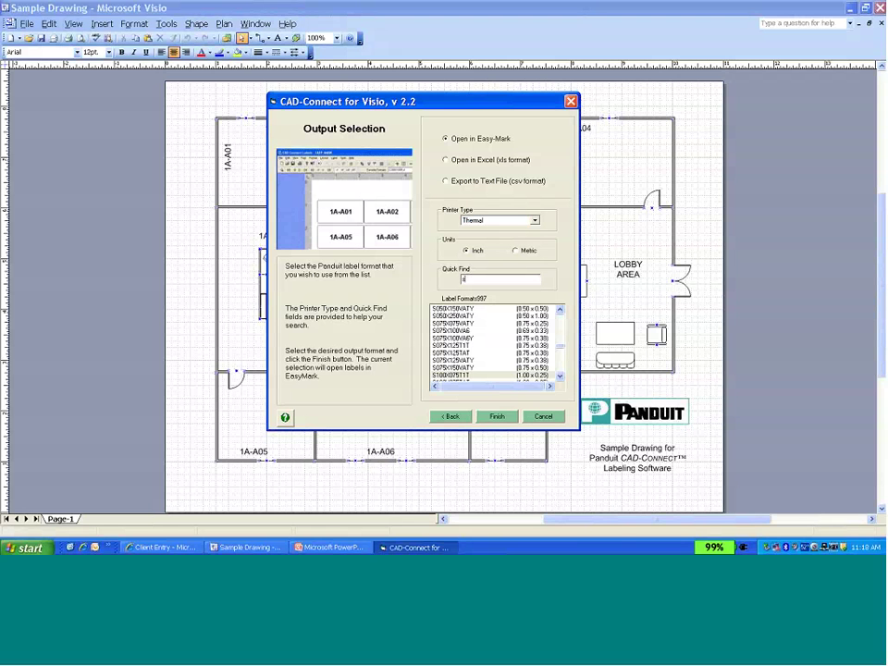
pyautogui.write('00x15')
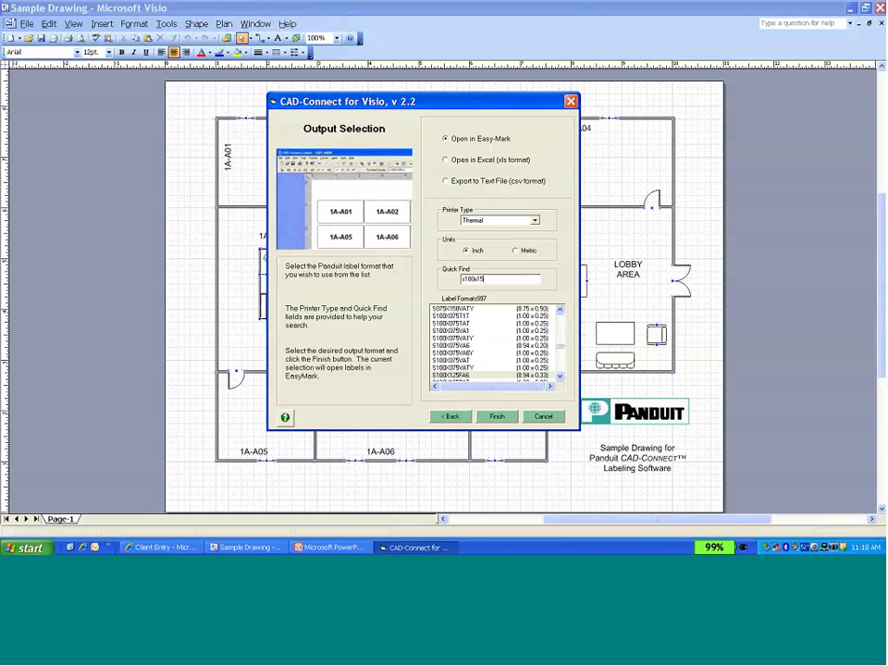
pyautogui.click(559, 377)
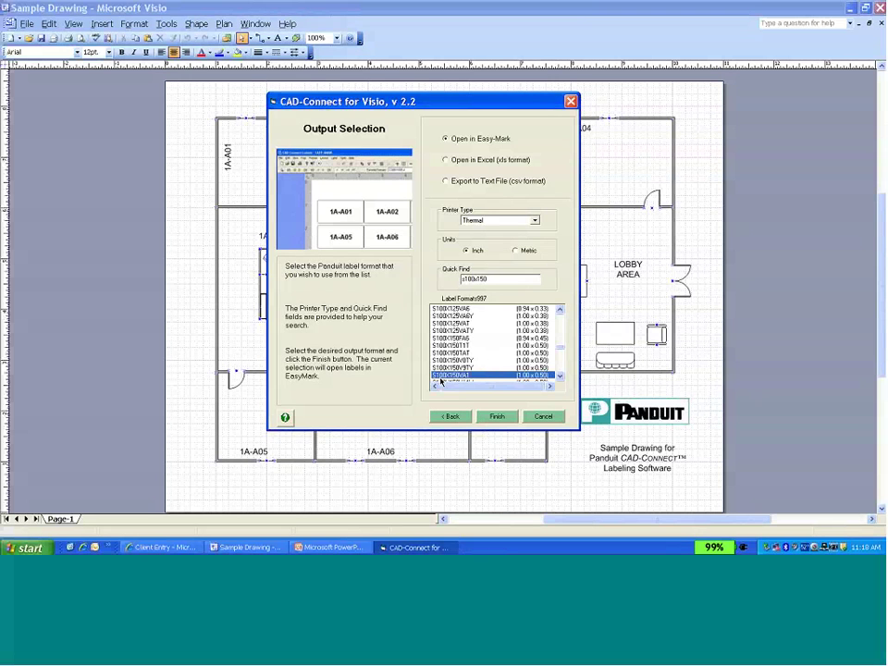
pyautogui.click(493, 418)
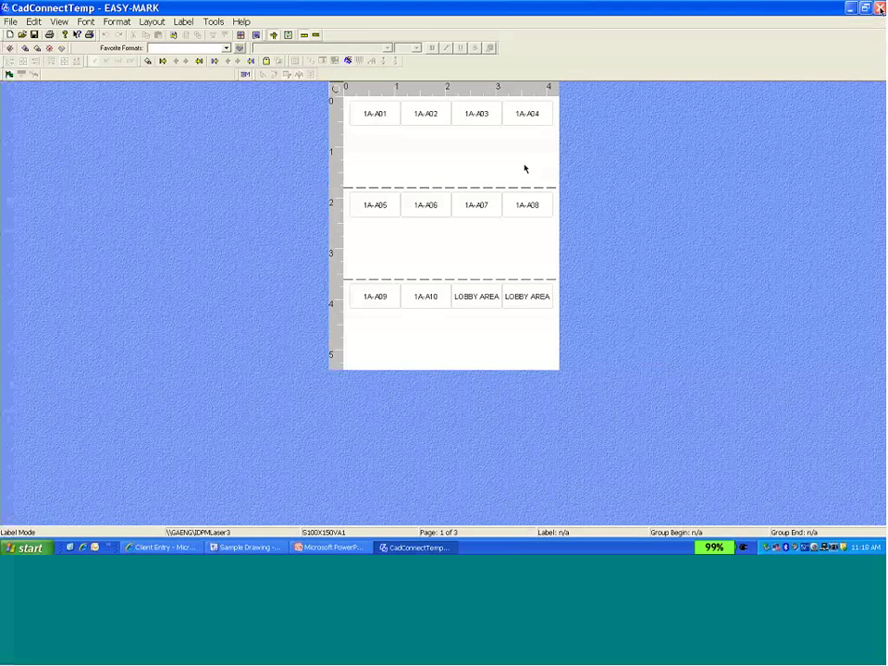
pyautogui.hotkey('alt', 'F4')
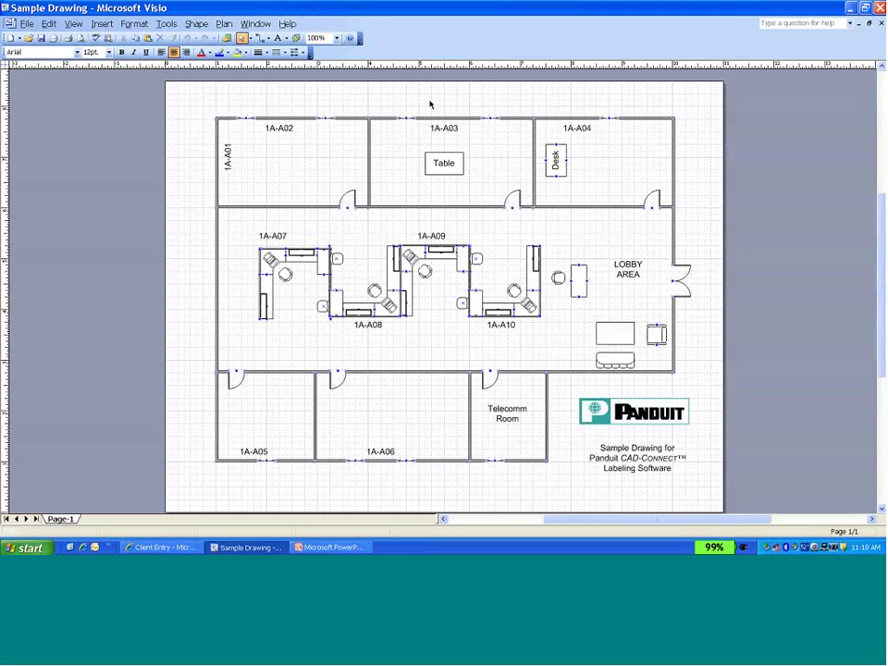
# Launch CAD-Connect for only the 1A-A02, 1A-A03 and 1A-A04 labels of the drawing and set the available sort sequence to Positional.
pyautogui.click(281, 131)
pyautogui.keyDown('shift'); pyautogui.click(442, 135); pyautogui.keyUp('shift')
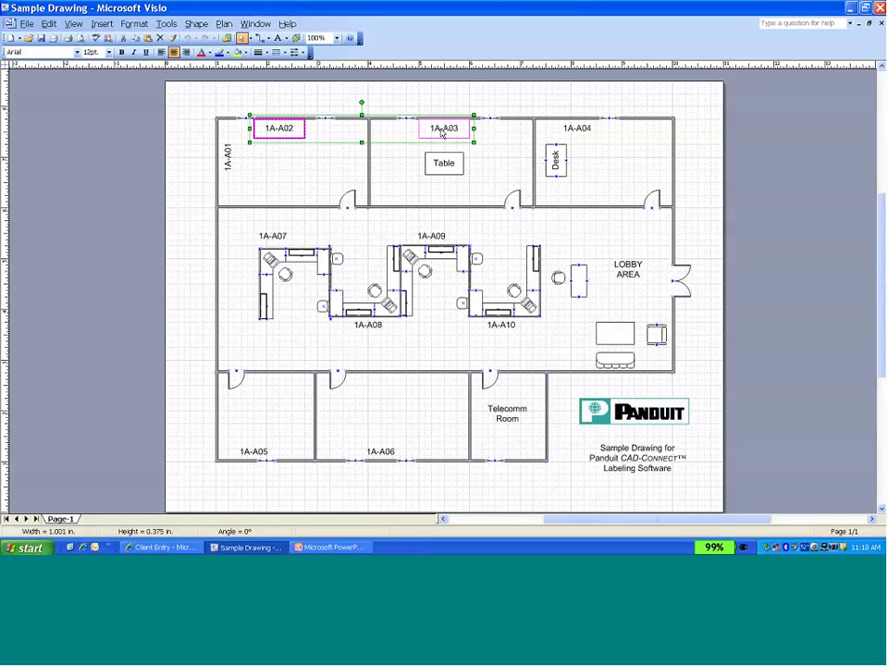
pyautogui.keyDown('shift'); pyautogui.click(585, 132); pyautogui.keyUp('shift')
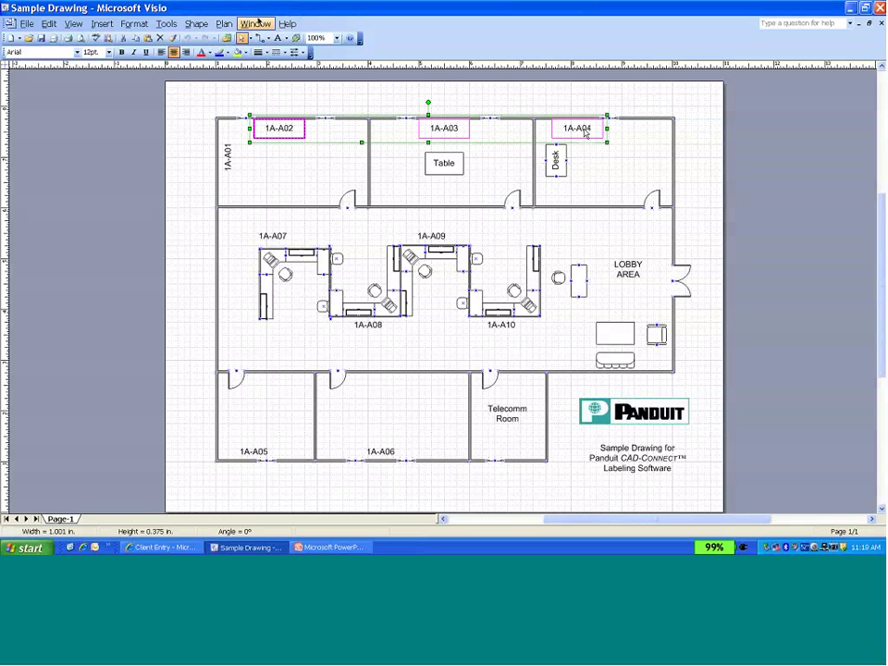
pyautogui.click(166, 24)
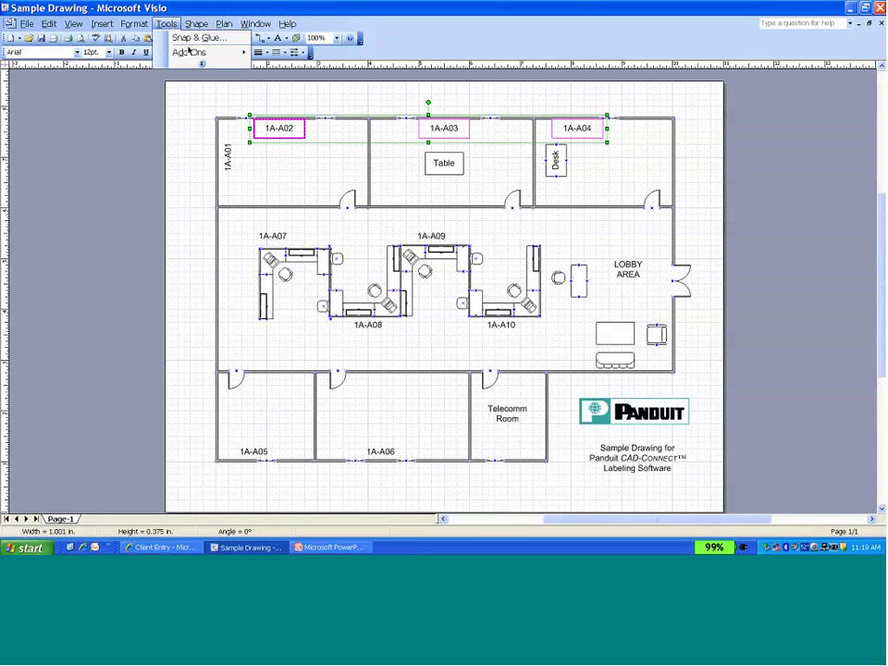
pyautogui.moveTo(190, 53)
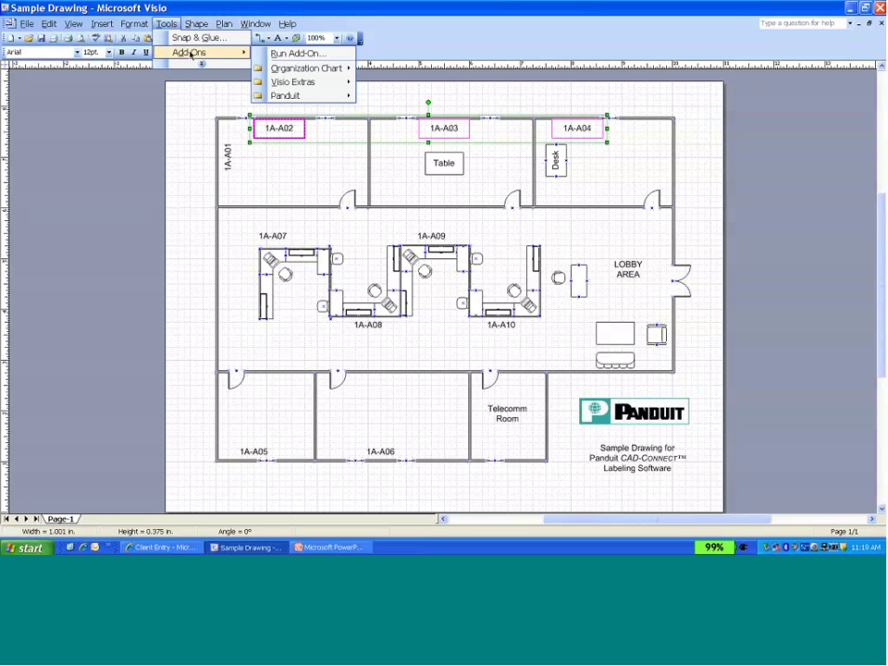
pyautogui.moveTo(305, 95)
pyautogui.click(400, 96)
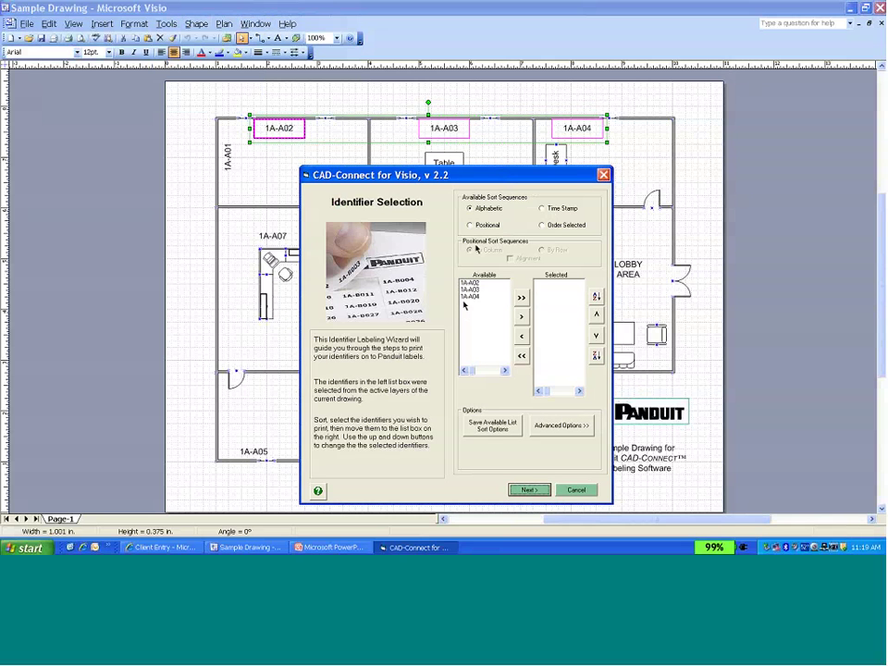
pyautogui.click(472, 227)
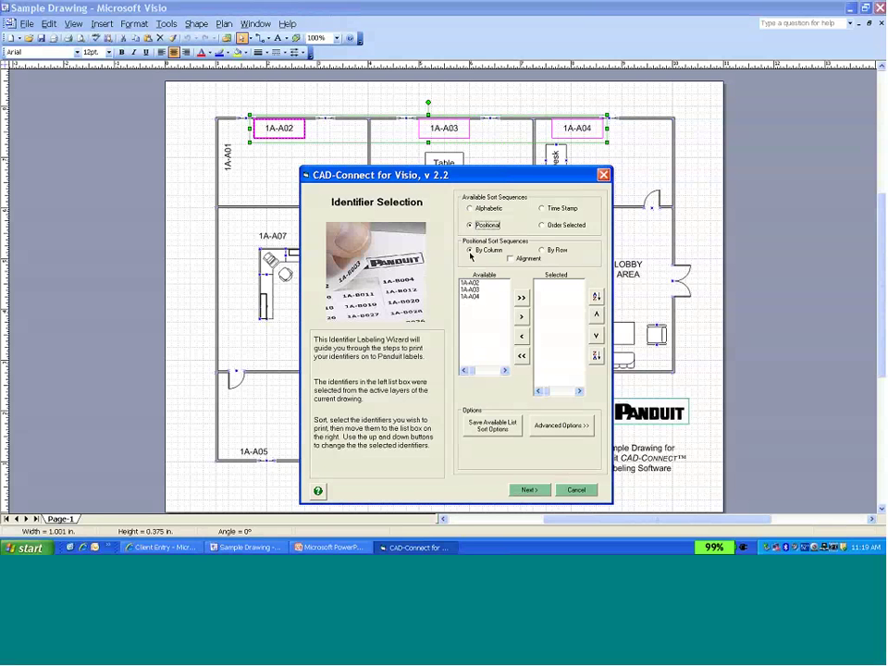
# Try the Time Stamp and Order Selected sort sequences for the available identifiers and cancel the wizard.
pyautogui.click(541, 209)
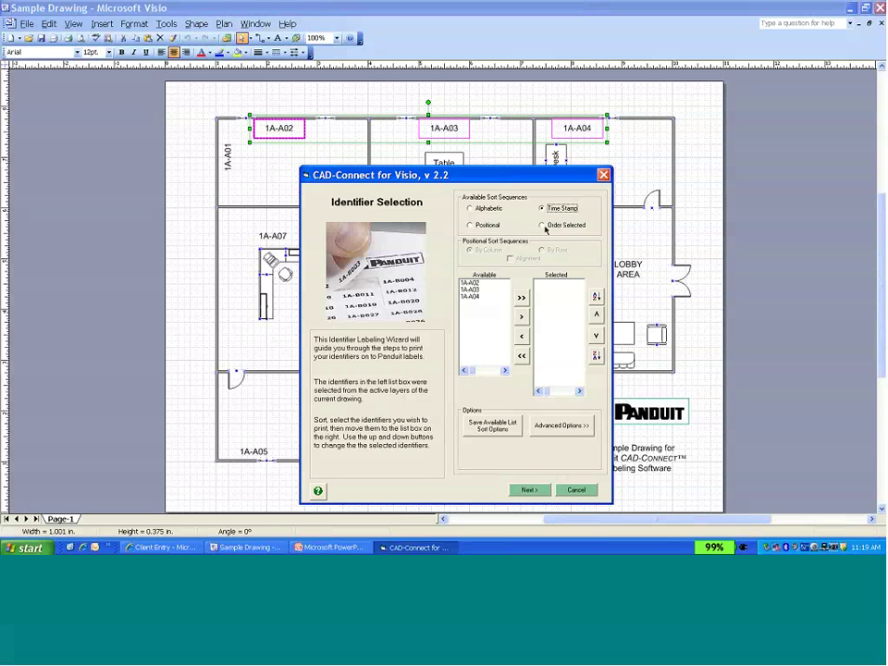
pyautogui.click(543, 226)
pyautogui.click(570, 496)
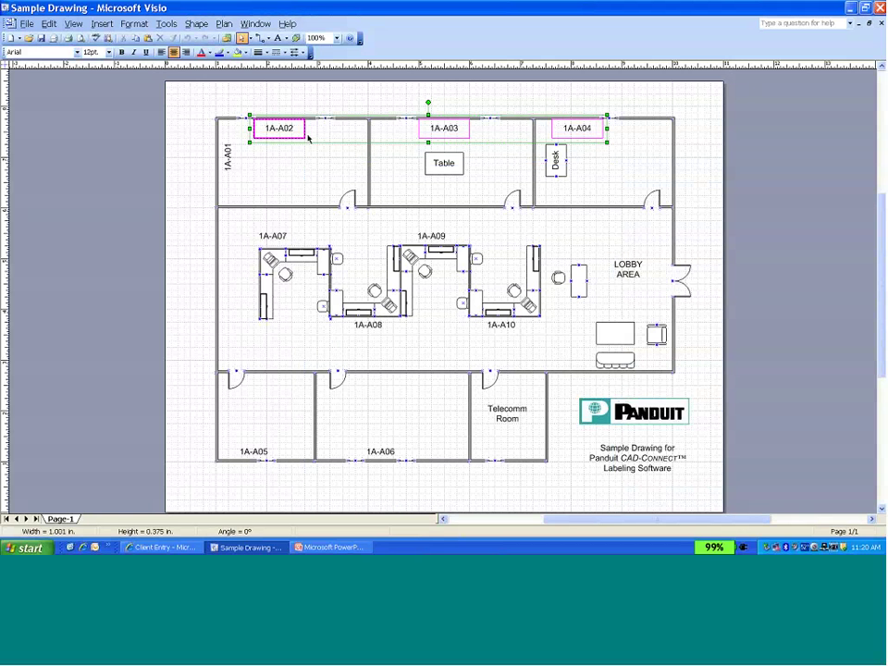
# Select the drawing labels 1A-A02, 1A-A07, 1A-A10, 1A-A04 and 1A-A03 together, in that order.
pyautogui.click(278, 135)
pyautogui.click(278, 132)
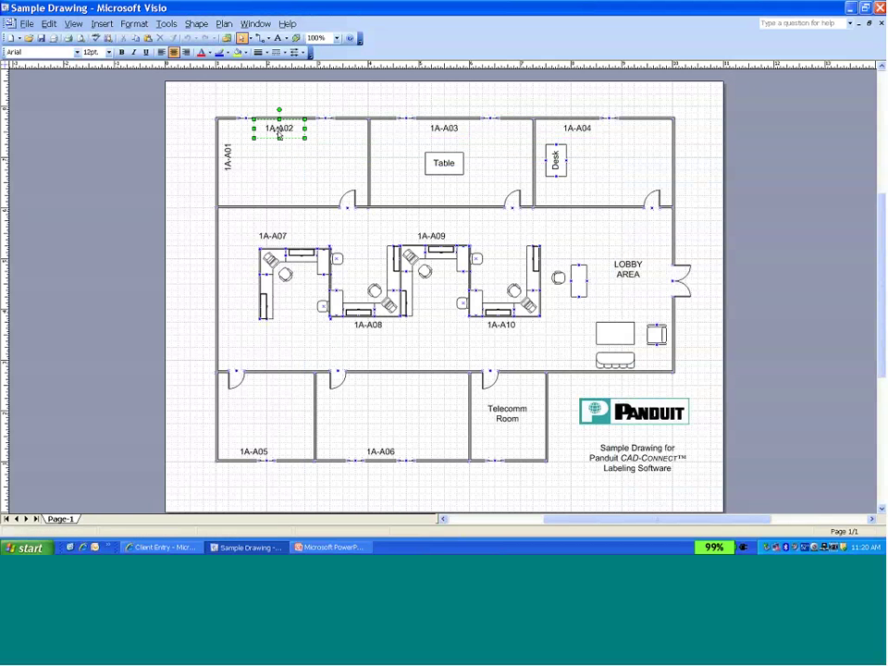
pyautogui.keyDown('shift'); pyautogui.click(266, 238); pyautogui.keyUp('shift')
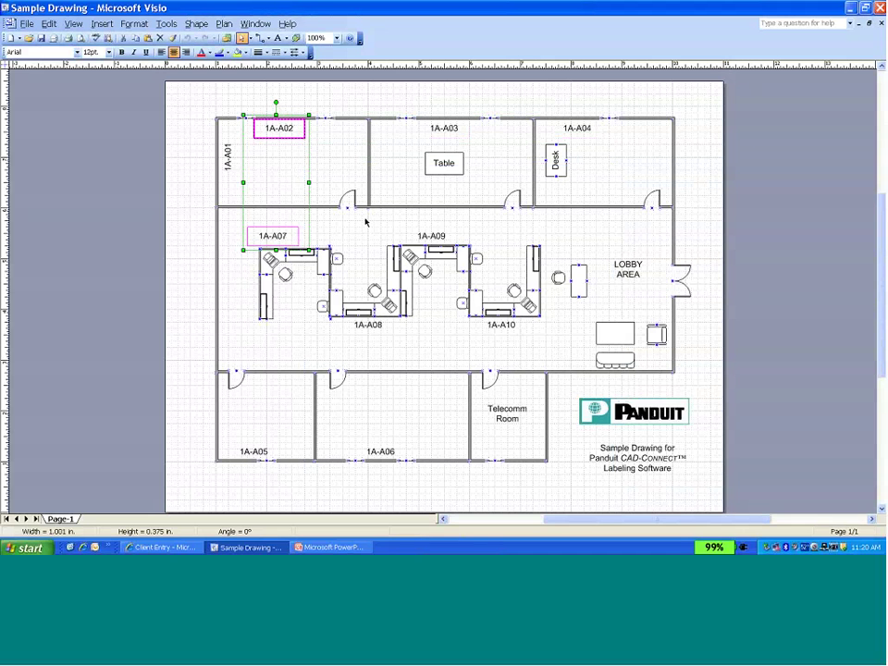
pyautogui.keyDown('shift'); pyautogui.click(500, 326); pyautogui.keyUp('shift')
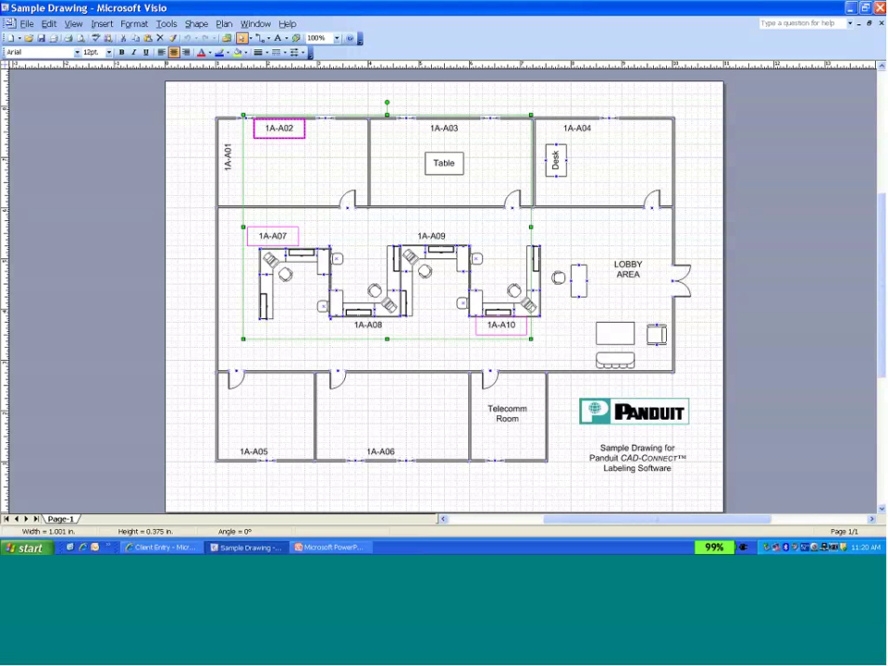
pyautogui.keyDown('shift'); pyautogui.click(573, 129); pyautogui.keyUp('shift')
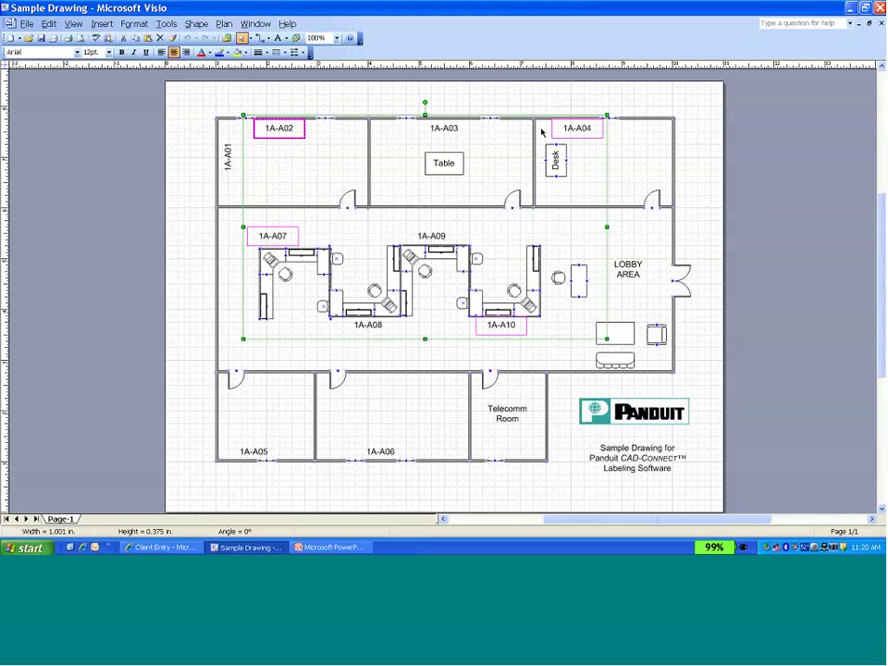
pyautogui.keyDown('shift'); pyautogui.click(444, 129); pyautogui.keyUp('shift')
# Launch CAD-Connect for the selected labels and set the available sort sequence to Order Selected.
pyautogui.click(163, 24)
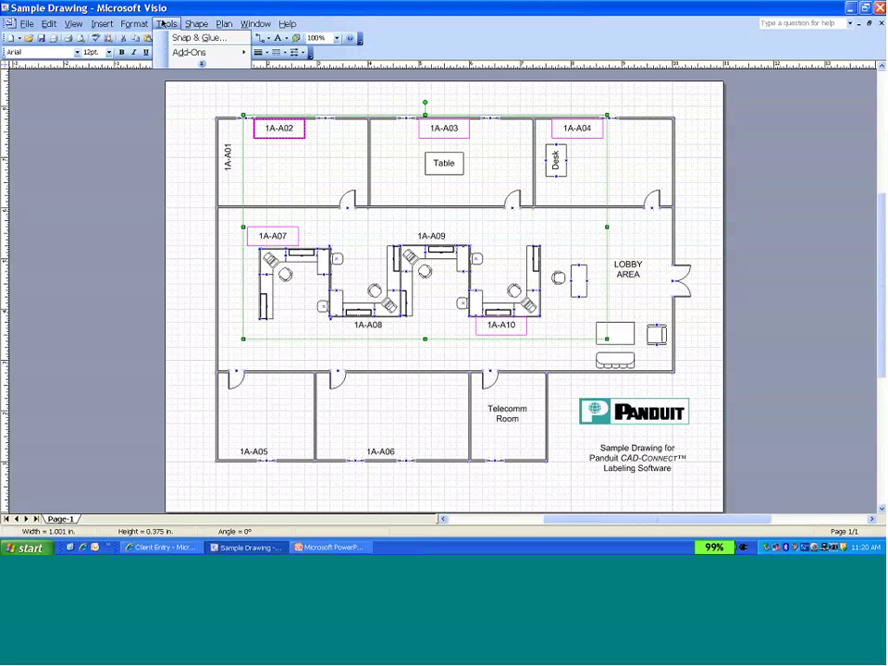
pyautogui.moveTo(189, 52)
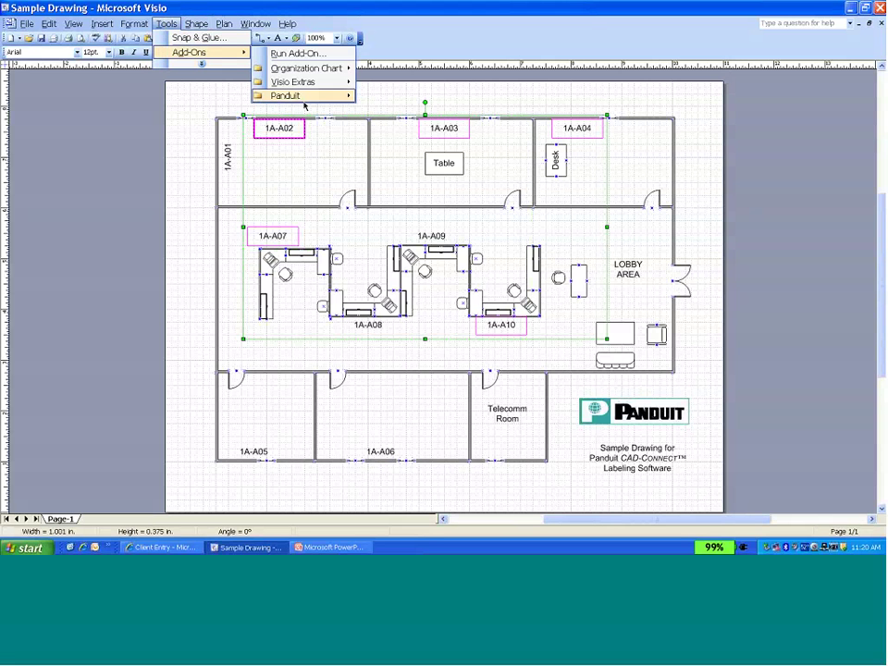
pyautogui.moveTo(310, 96)
pyautogui.click(387, 96)
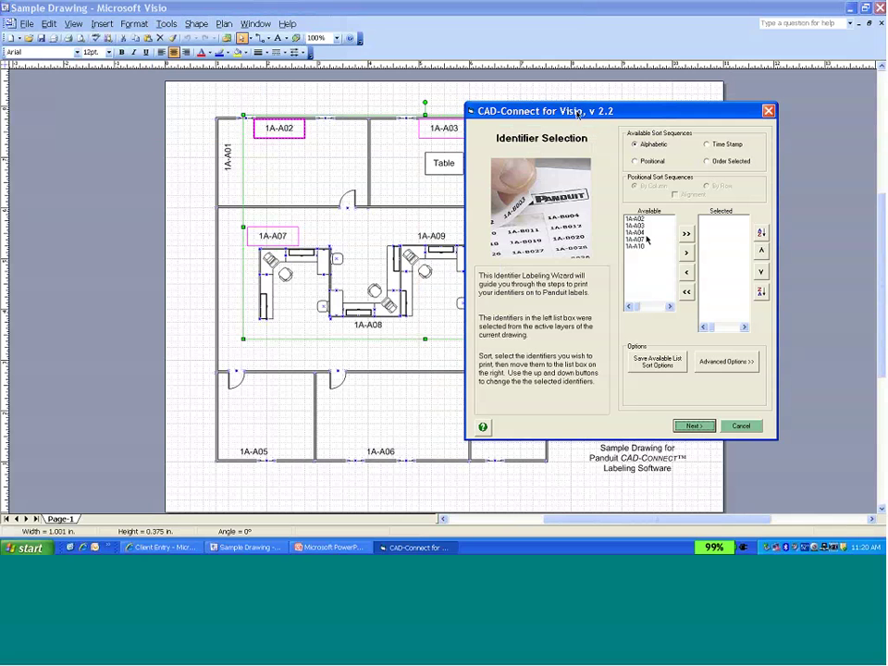
pyautogui.moveTo(577, 112); pyautogui.dragTo(516, 114)
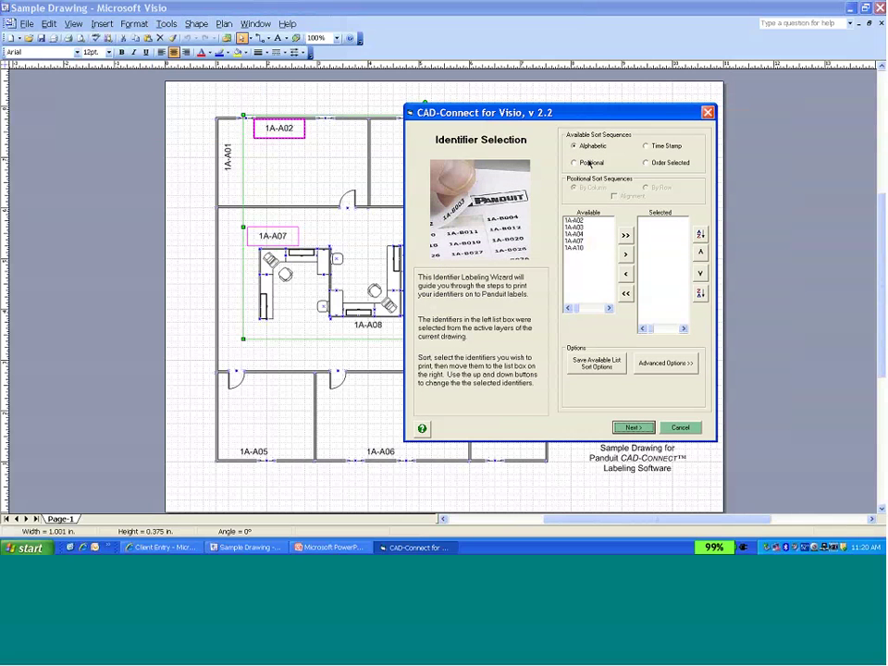
pyautogui.click(646, 162)
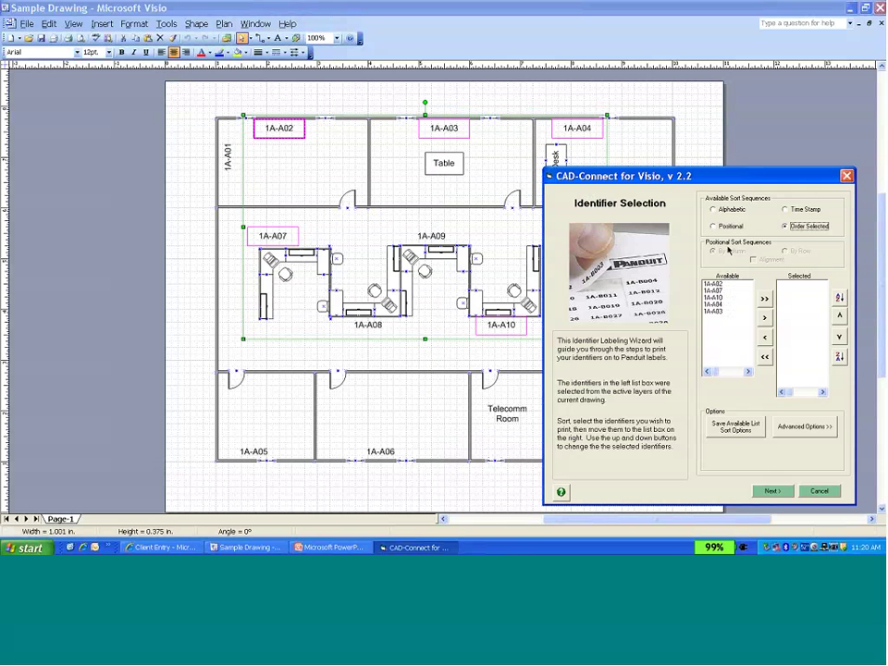
# Sort the available identifiers by position, by column with Alignment, and add all of them to the selected list.
pyautogui.click(726, 226)
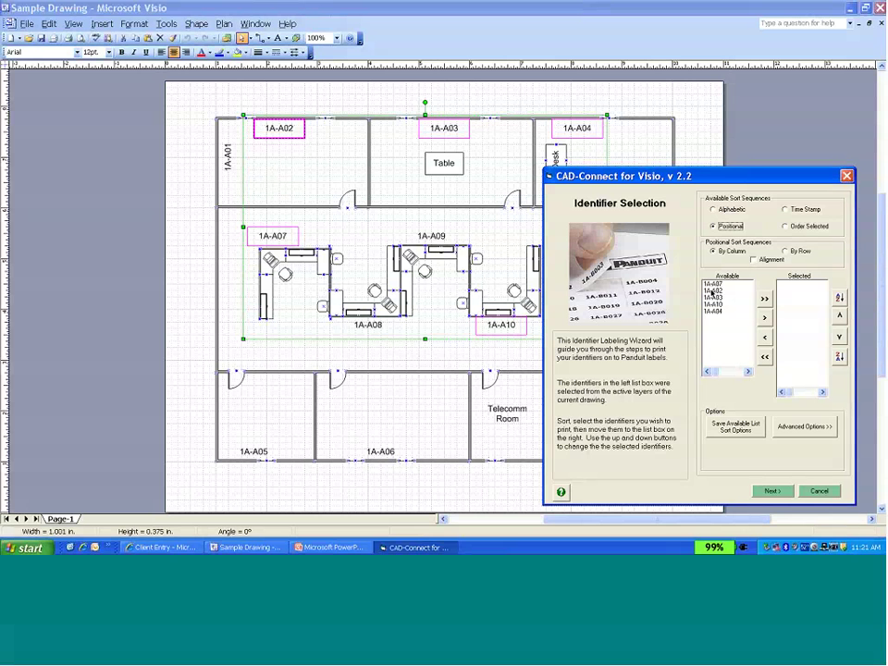
pyautogui.click(754, 260)
pyautogui.moveTo(664, 177); pyautogui.dragTo(668, 191)
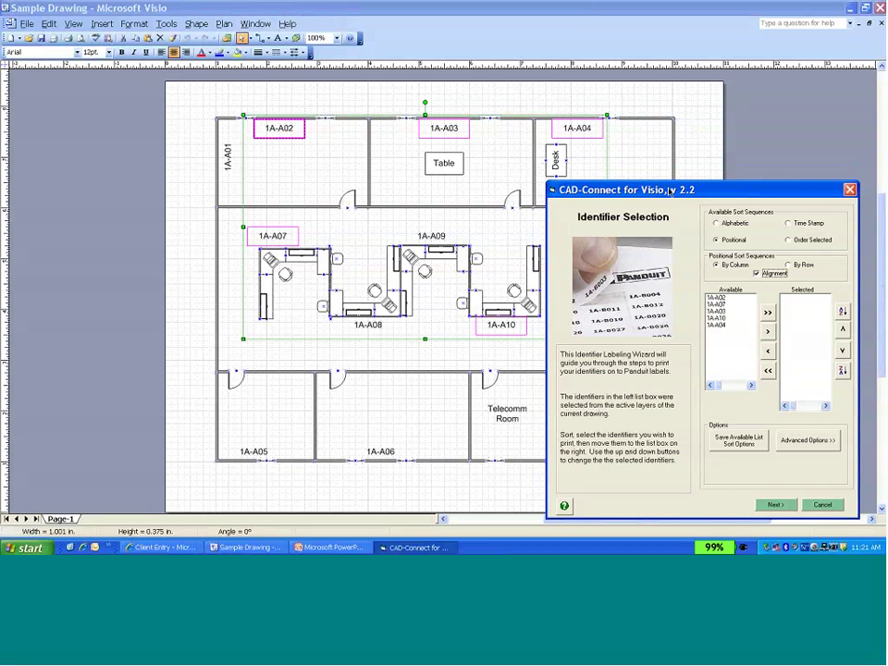
pyautogui.moveTo(669, 190); pyautogui.dragTo(449, 128)
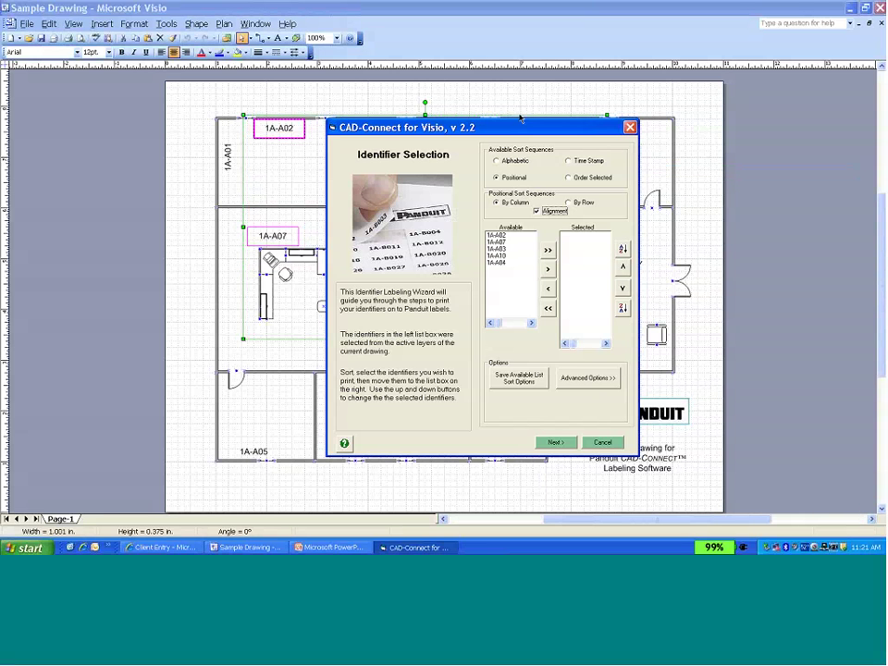
pyautogui.moveTo(521, 118); pyautogui.dragTo(443, 118)
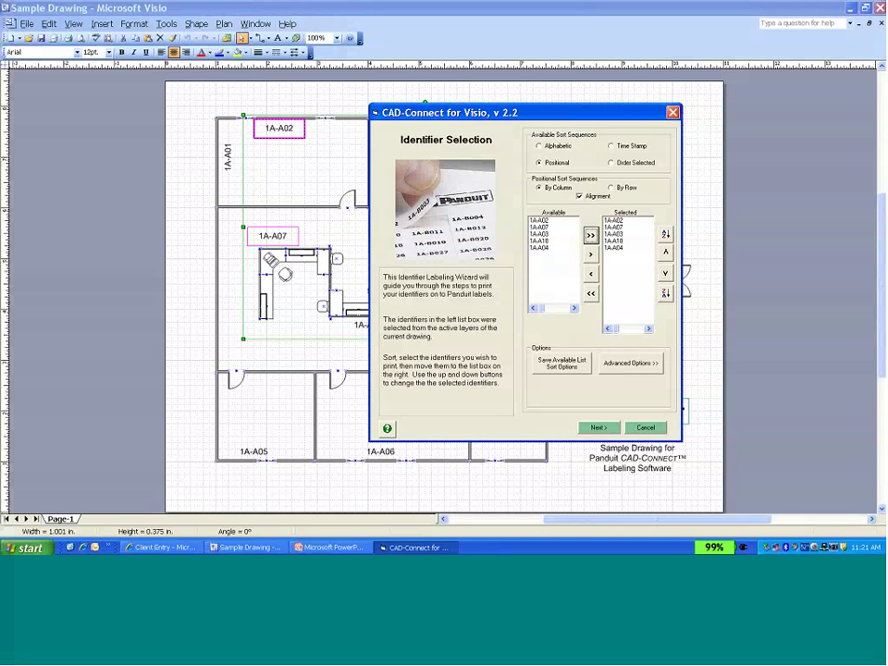
# Proceed to the output selection and restrict the label formats to the Thermal printer type.
pyautogui.click(598, 428)
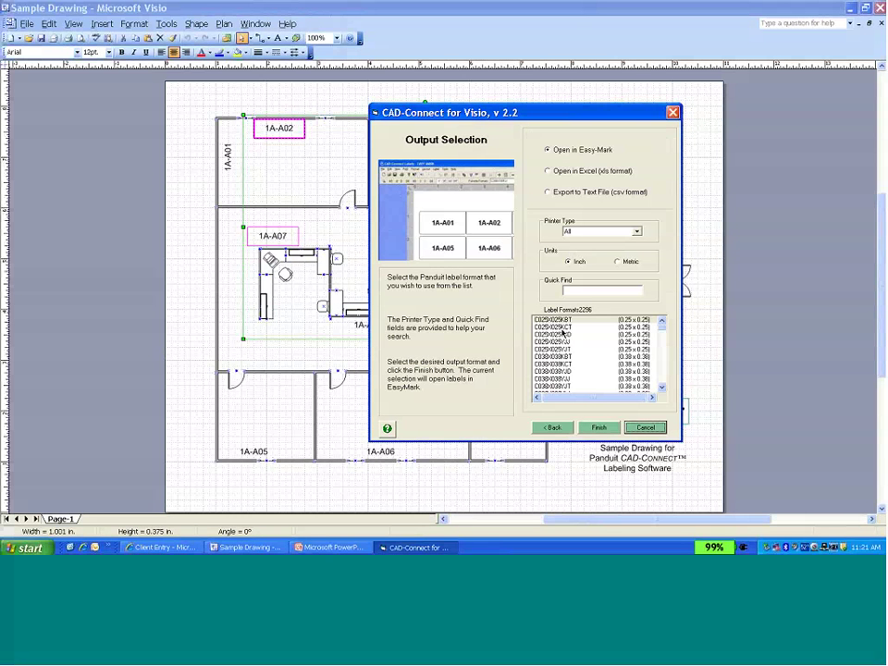
pyautogui.click(637, 237)
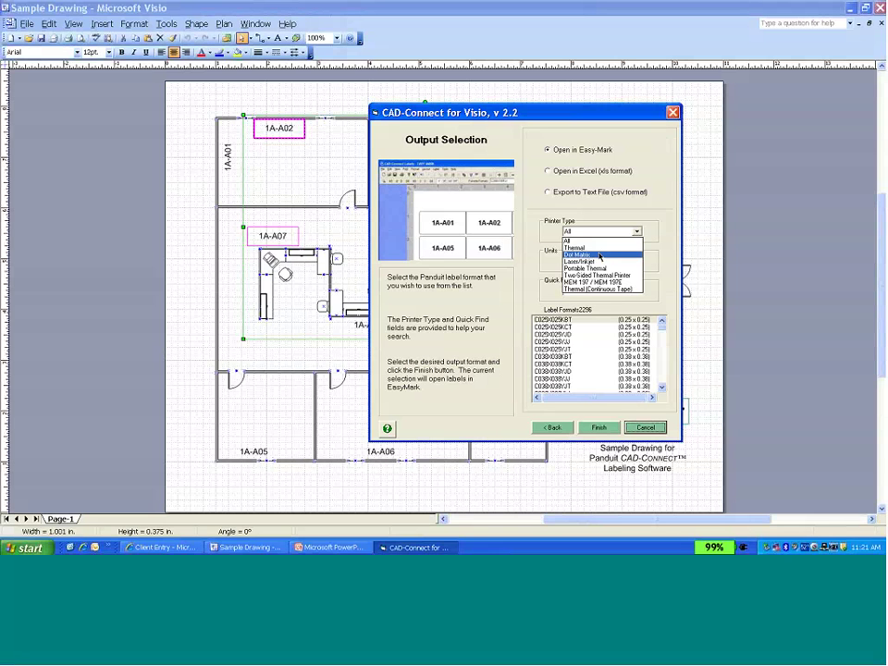
pyautogui.click(569, 251)
# Find label formats starting with h200x, choose H200X034F1T and generate the labels in Easy-Mark.
pyautogui.write('N')
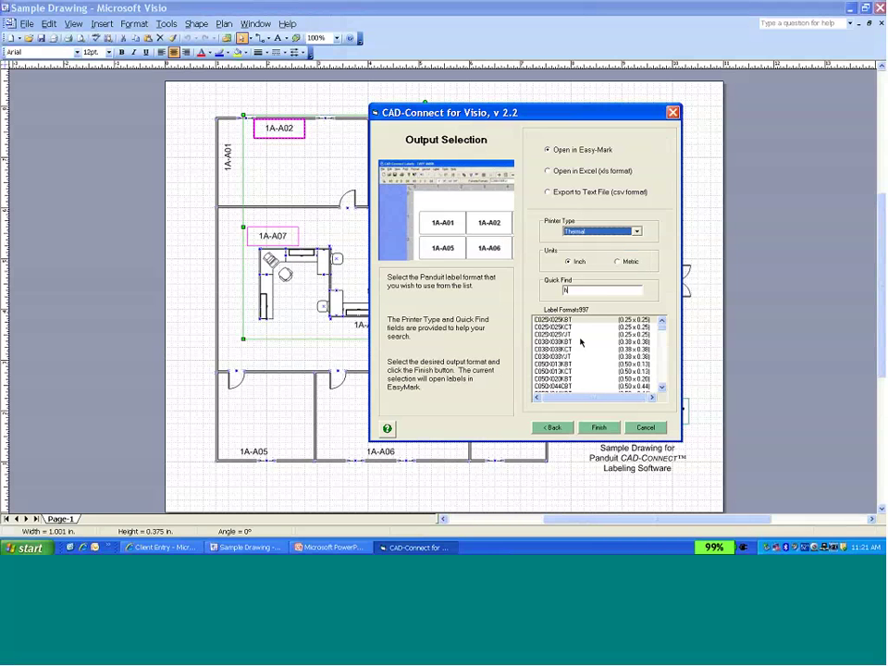
pyautogui.scroll(-10, 581, 342)
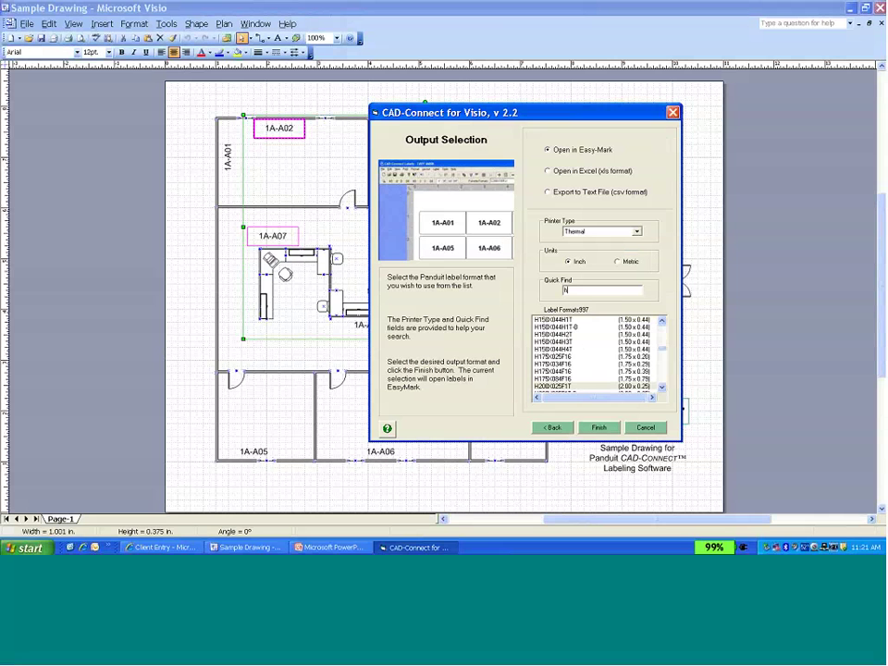
pyautogui.write('200x')
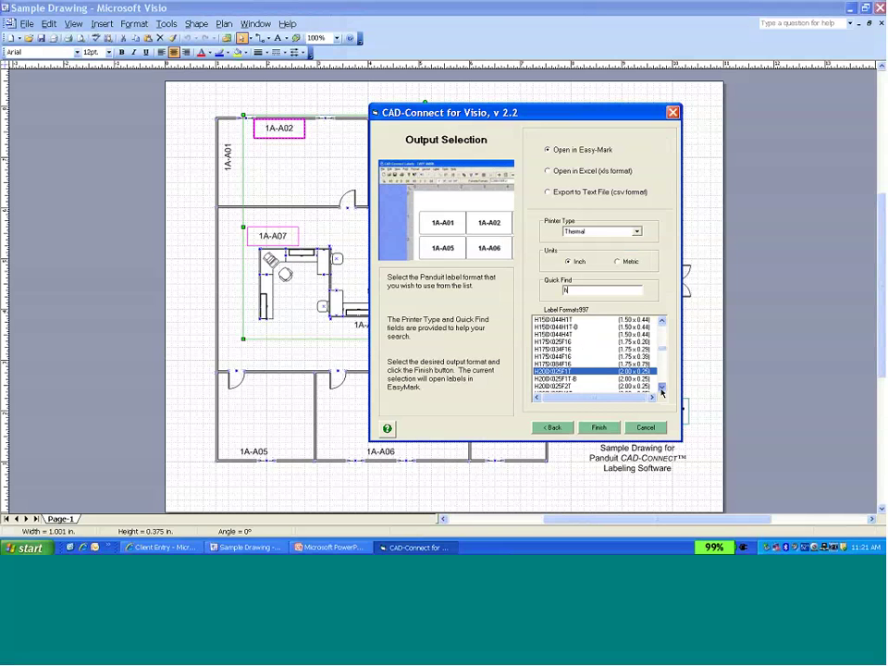
pyautogui.doubleClick(660, 388)
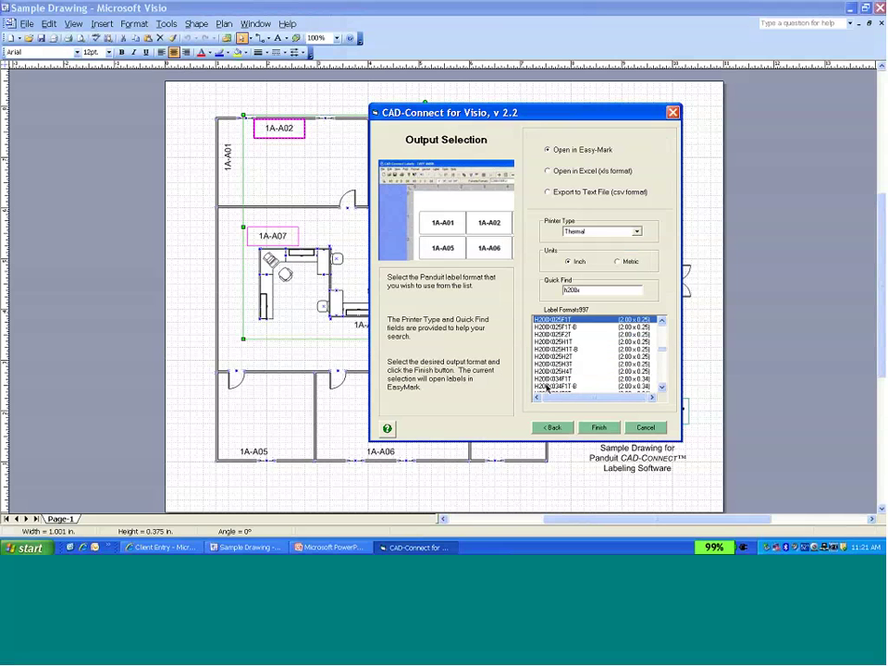
pyautogui.click(552, 378)
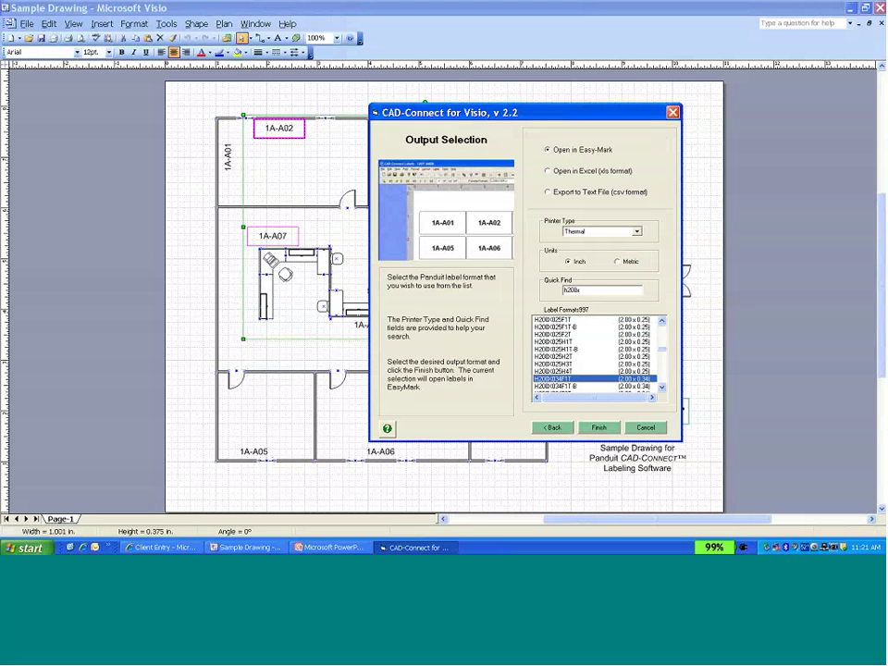
pyautogui.click(599, 427)
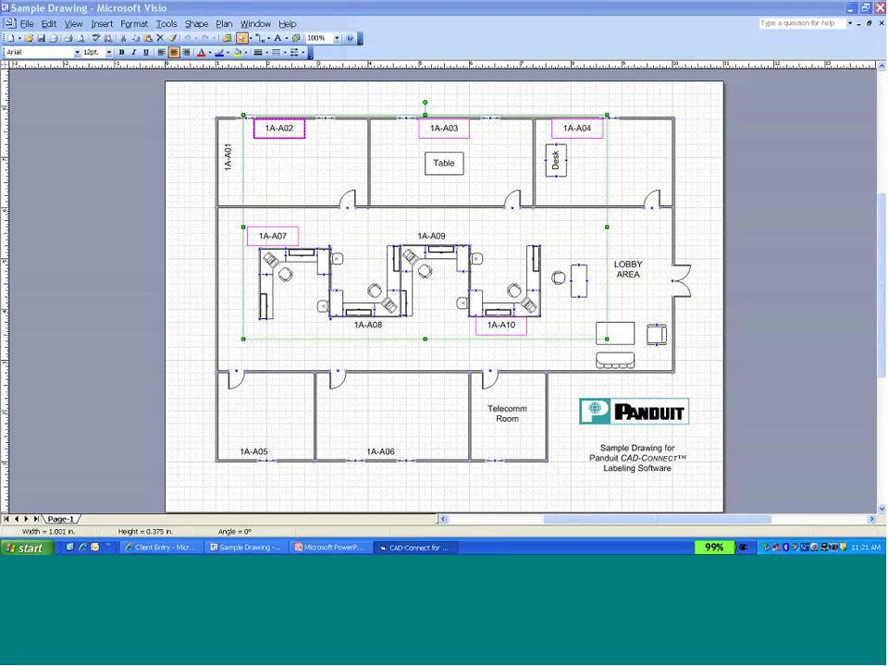